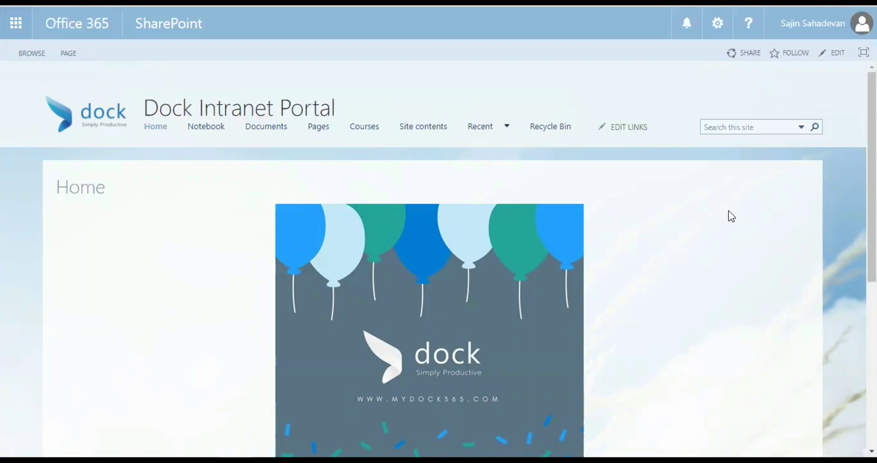
Step: Add a Custom List app named 'Customers' from the Dock Intranet Portal site contents
click(724, 29)
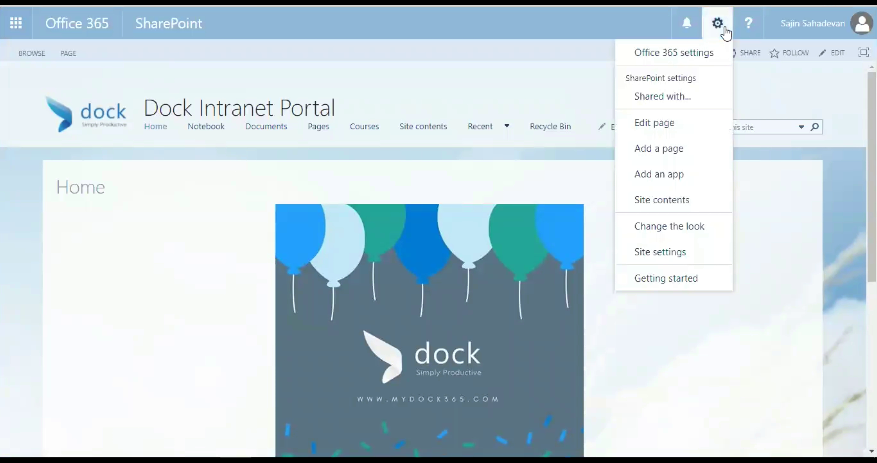
click(678, 200)
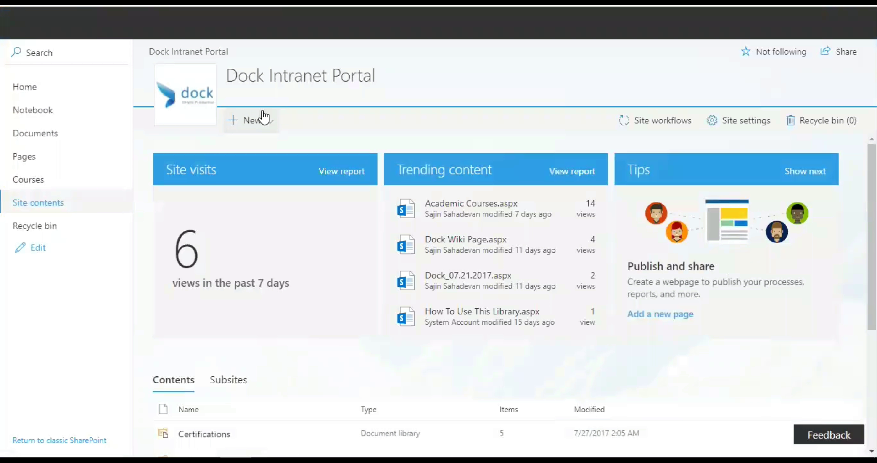
click(263, 119)
click(277, 223)
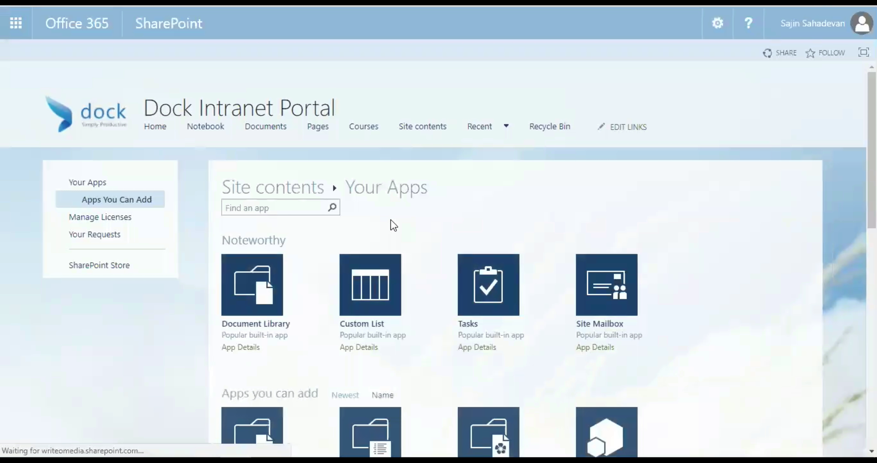
scroll(414, 289, down, 3)
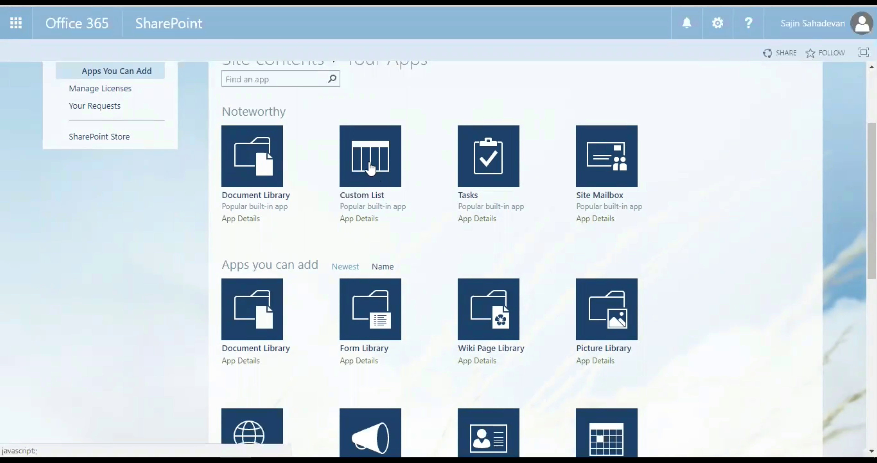
click(382, 155)
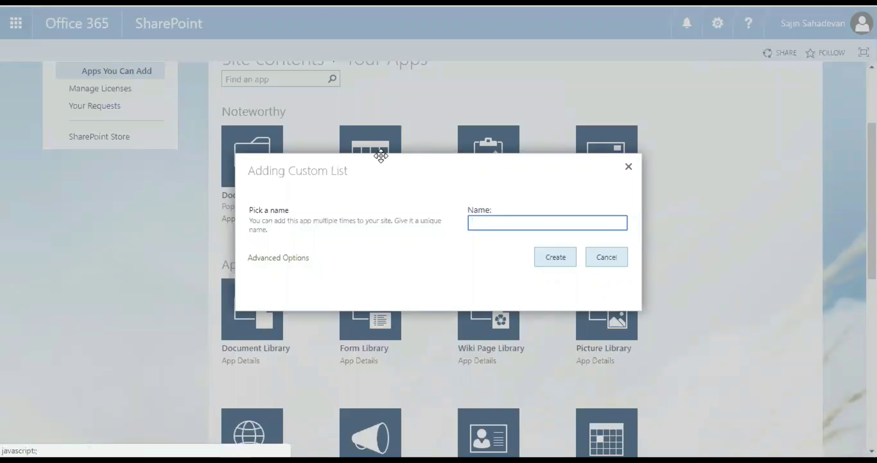
text(Customers)
click(558, 261)
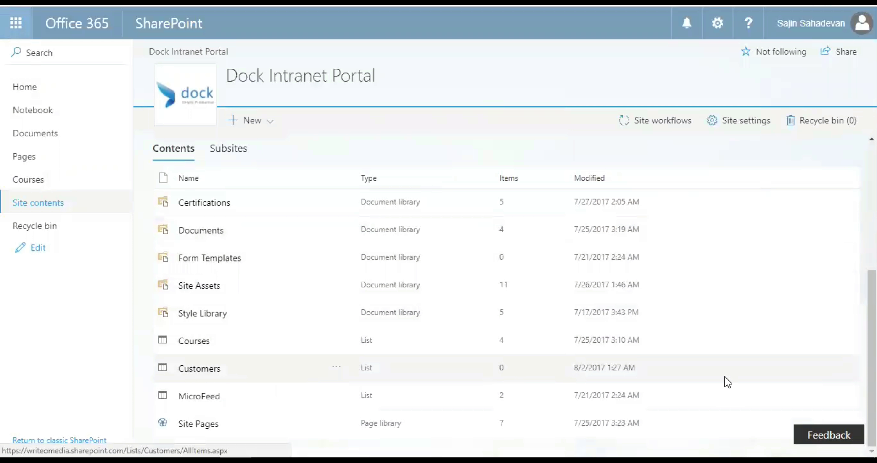
Step: Open the Customers list and add its first item, titled 'Test'
click(195, 371)
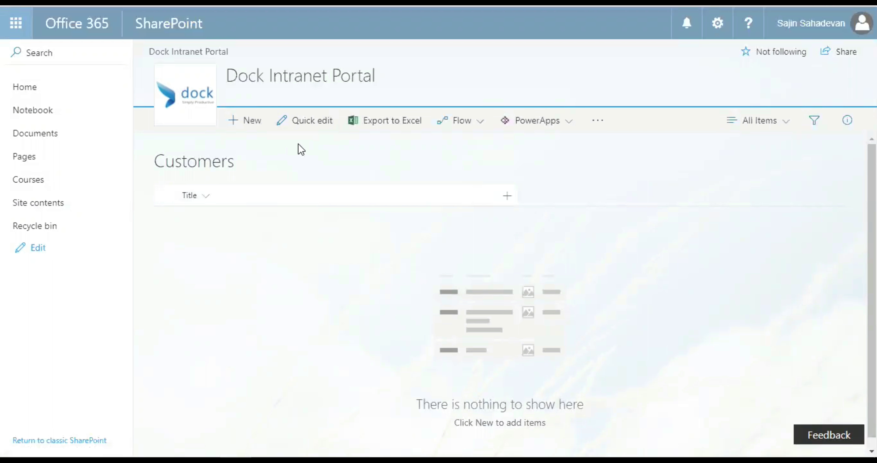
click(248, 131)
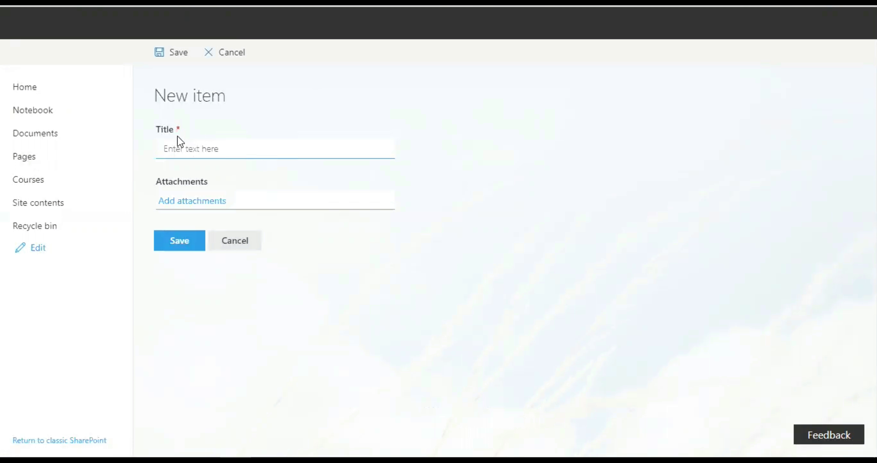
click(178, 129)
text(Test)
click(182, 244)
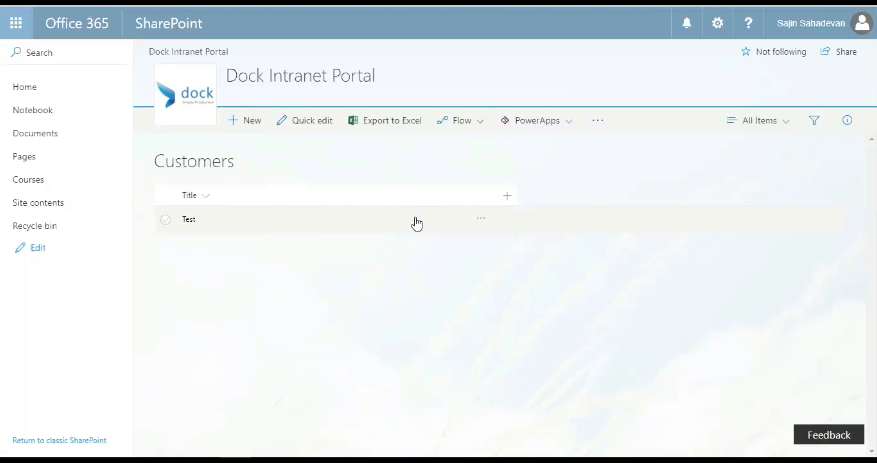
Step: Add another list item with the Title 'Demo'
click(259, 121)
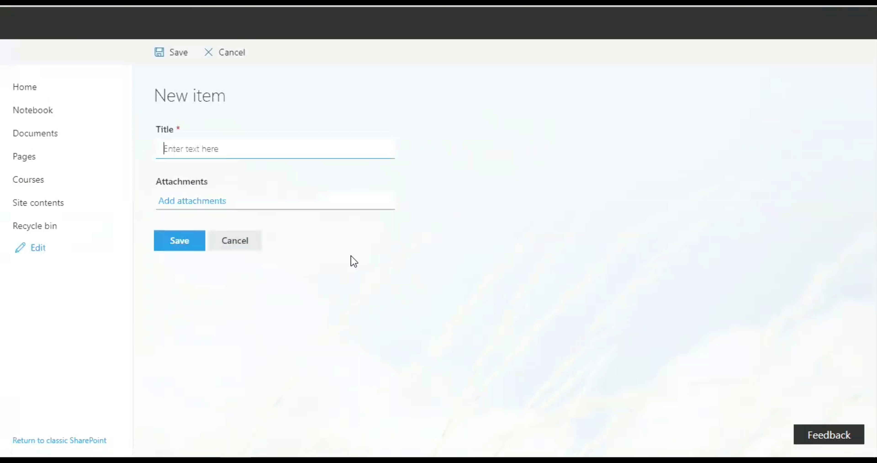
text(Demo)
click(195, 240)
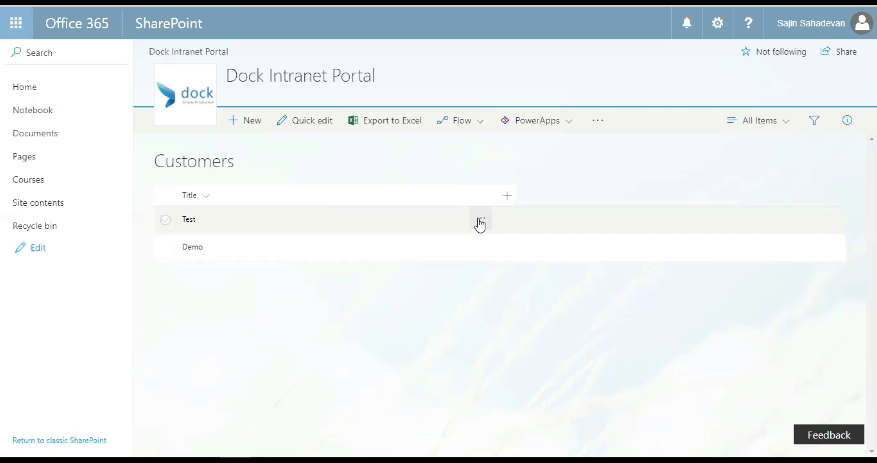
click(480, 220)
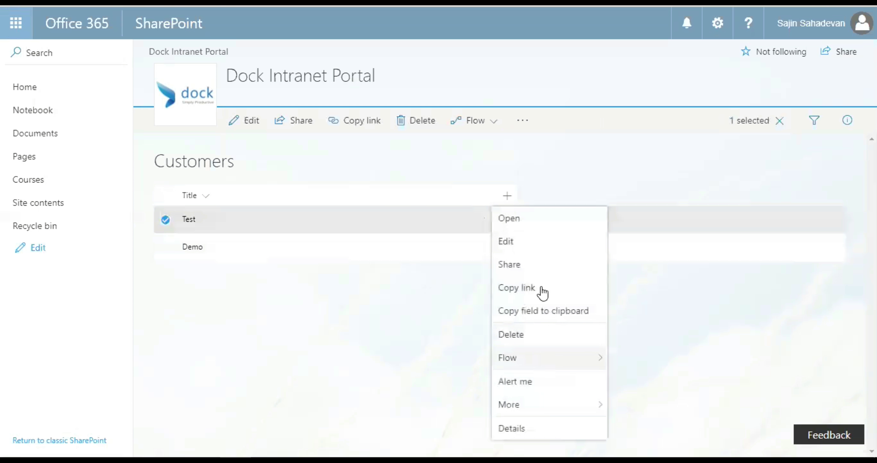
click(452, 300)
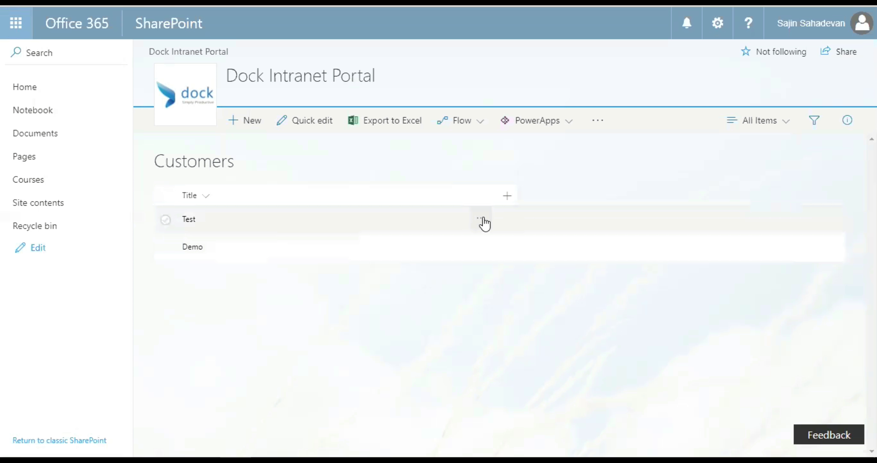
click(484, 222)
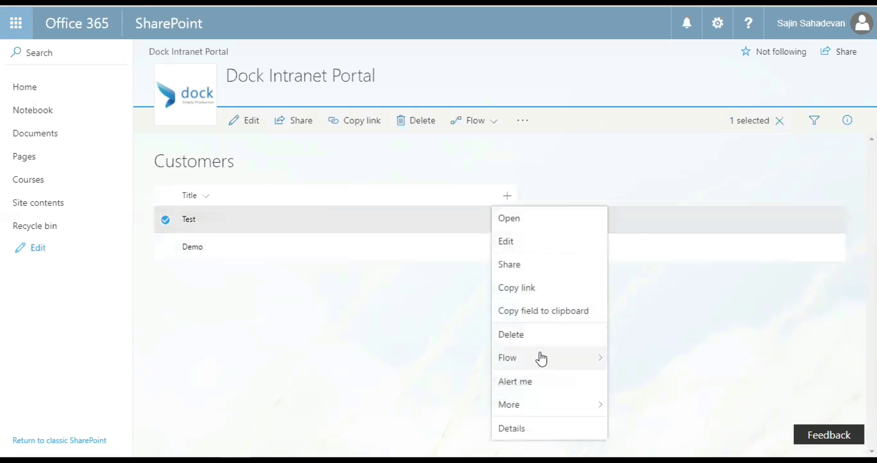
mouse_move(541, 358)
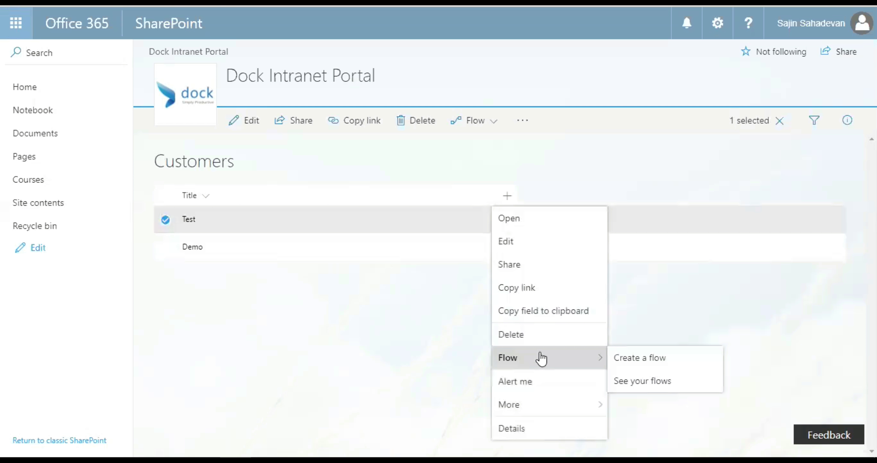
click(319, 356)
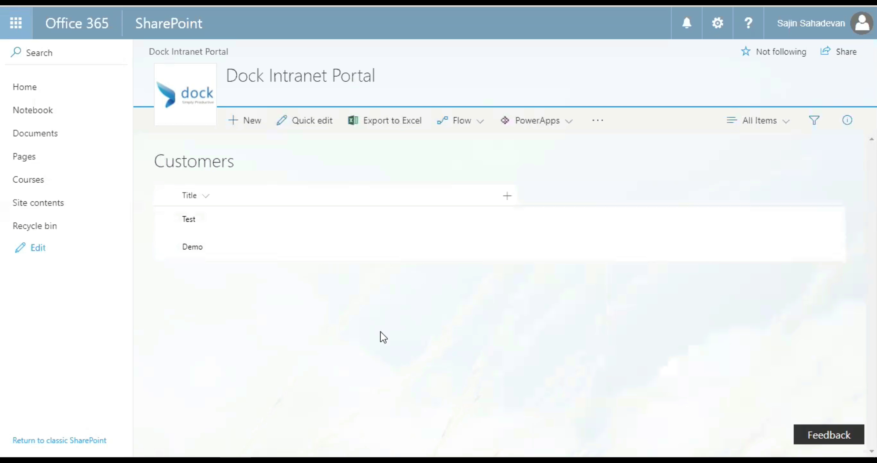
click(311, 132)
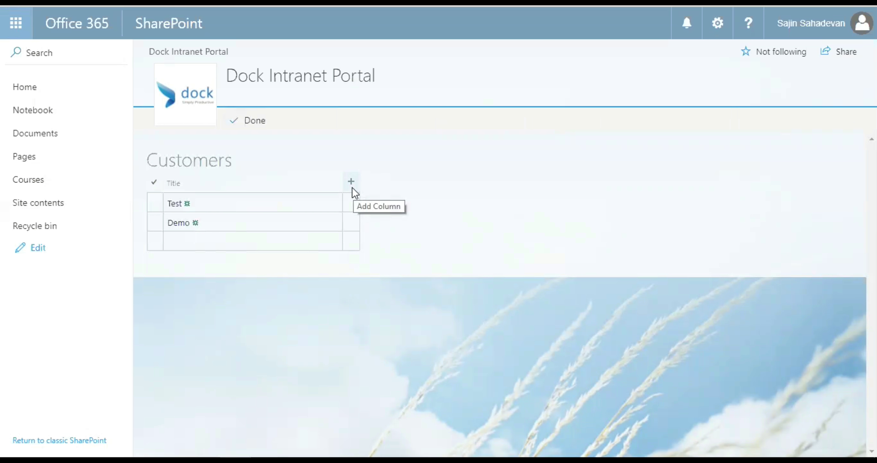
Step: Add a single-line text column named 'Name' to the Customers list
click(351, 182)
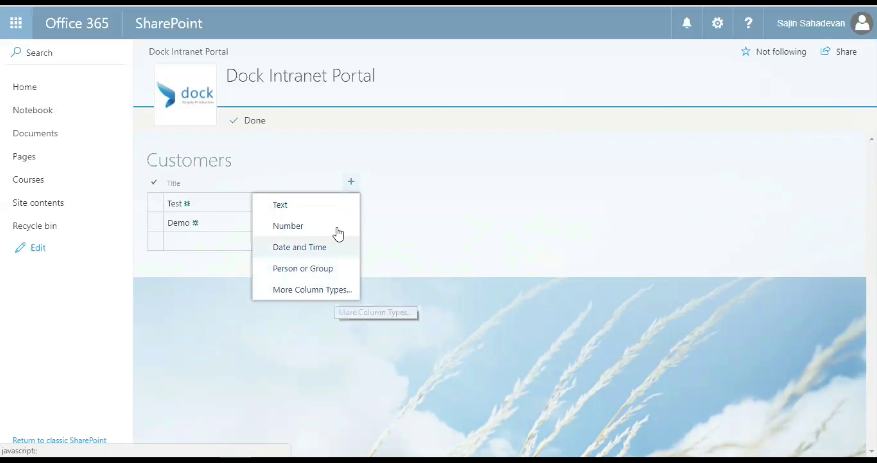
click(302, 210)
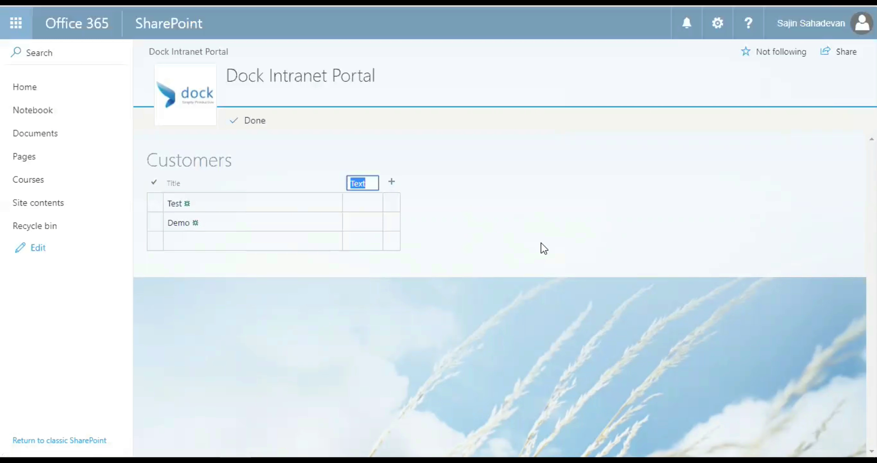
text(Name)
key(Return)
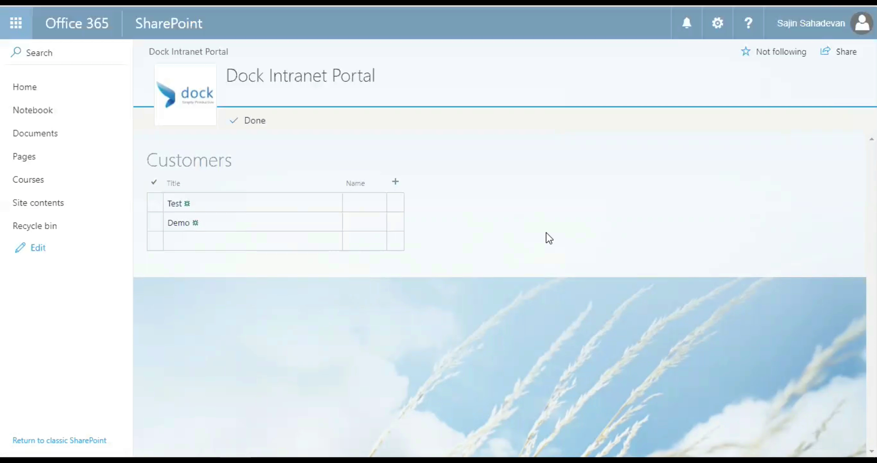
Step: Enter a customer name in the Name cell of both the Test and Demo rows
click(370, 199)
click(374, 200)
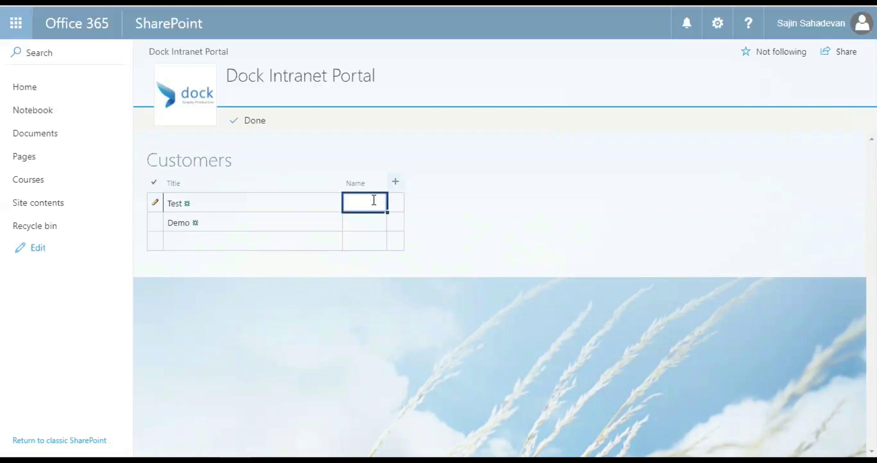
text(Steven)
click(360, 222)
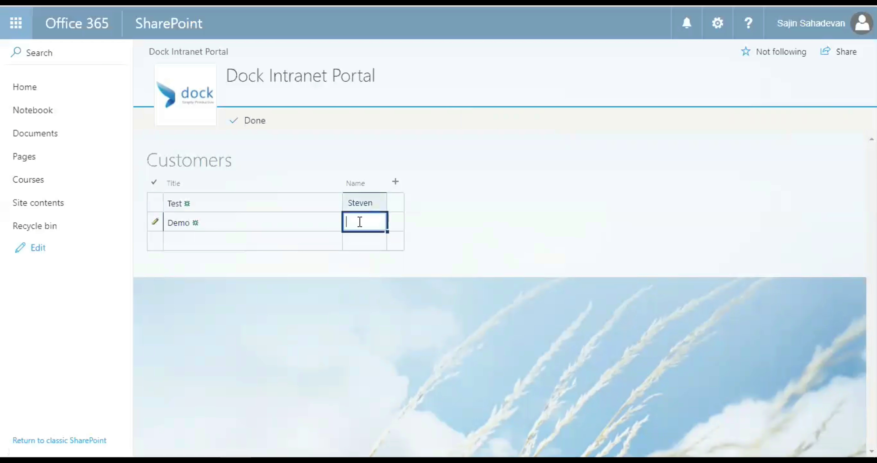
text(Arnold)
key(Tab)
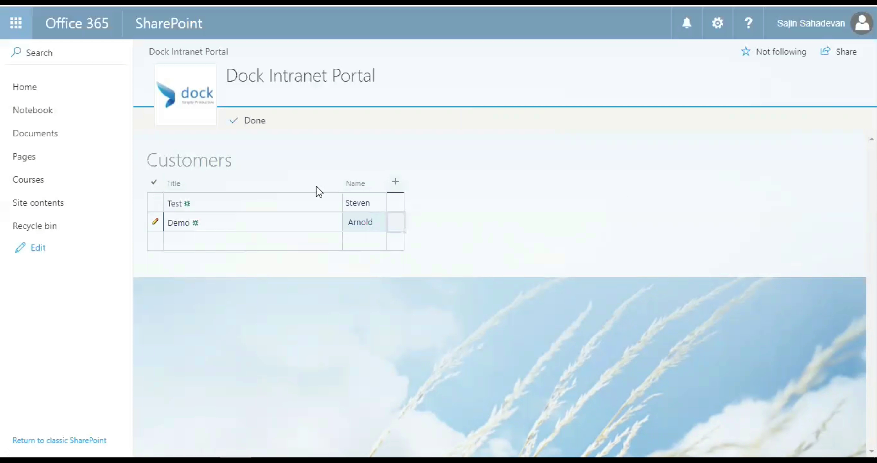
click(395, 181)
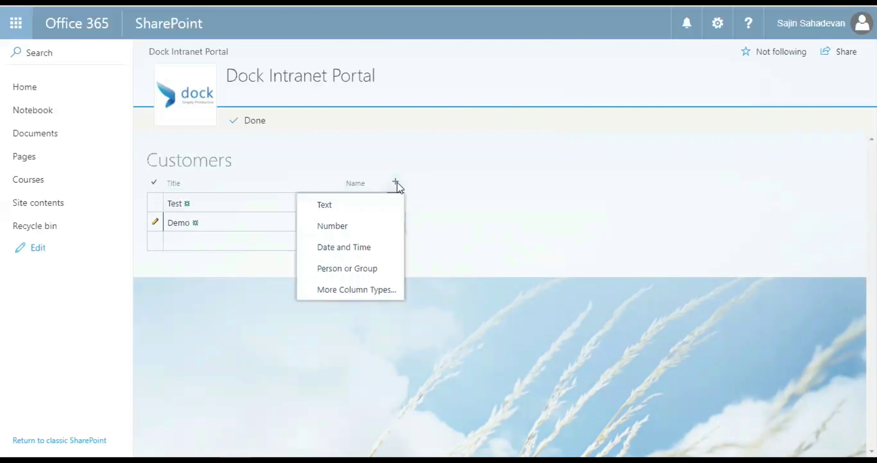
Step: Add a number column named 'Rating' to the list
click(379, 228)
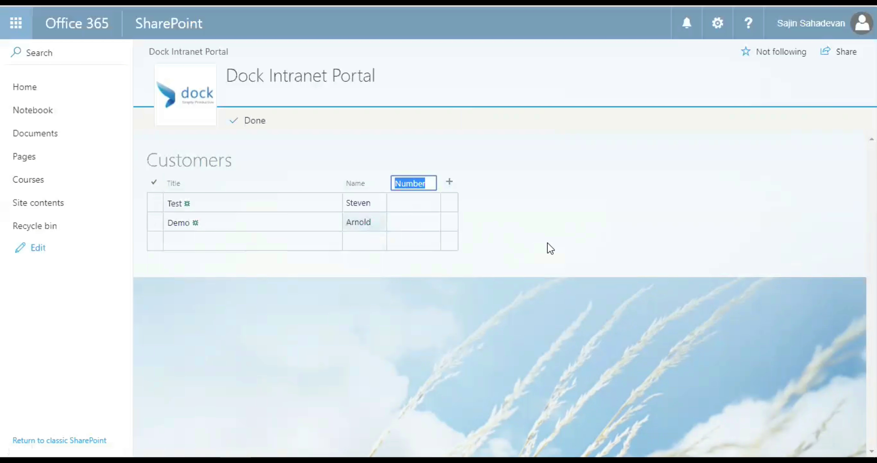
text(Rate)
key(BackSpace)
text(ing)
click(419, 204)
Step: Give the Test row a Rating of 74, replacing an invalid text entry
click(412, 205)
text(Stev)
key(Return)
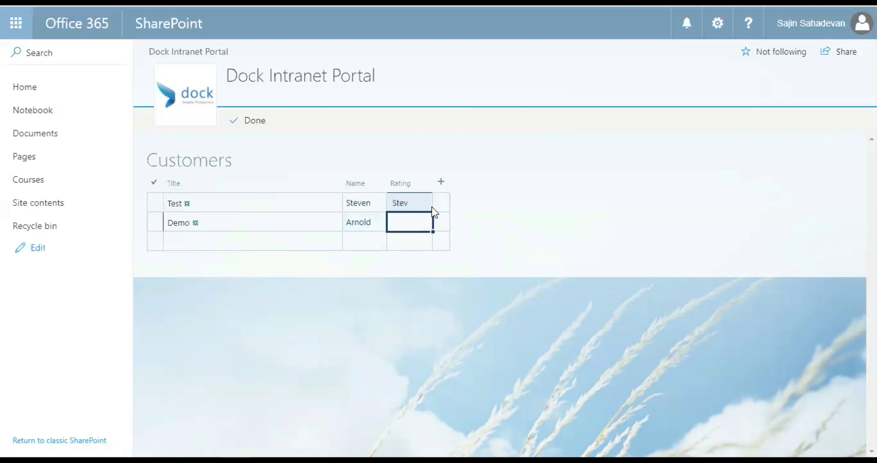
mouse_move(156, 211)
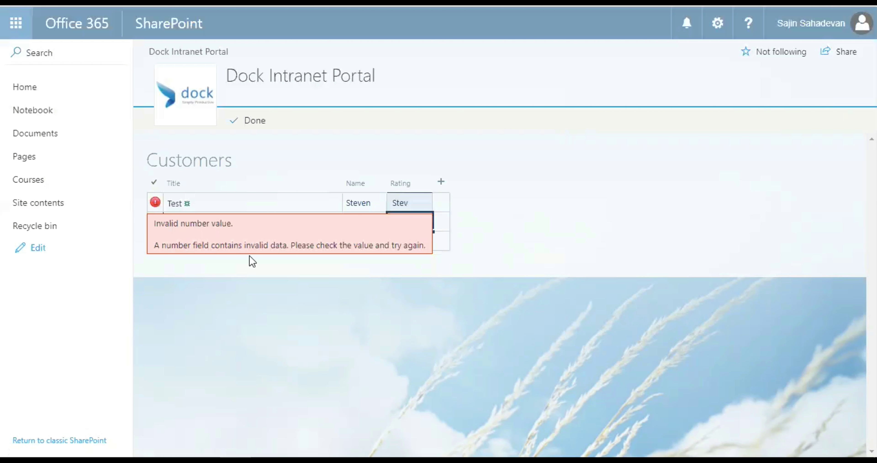
click(415, 202)
drag(415, 202, 385, 200)
text(74)
key(Return)
Step: Set the Demo row's Rating to 95 and finish grid editing
click(411, 222)
text(95)
key(Return)
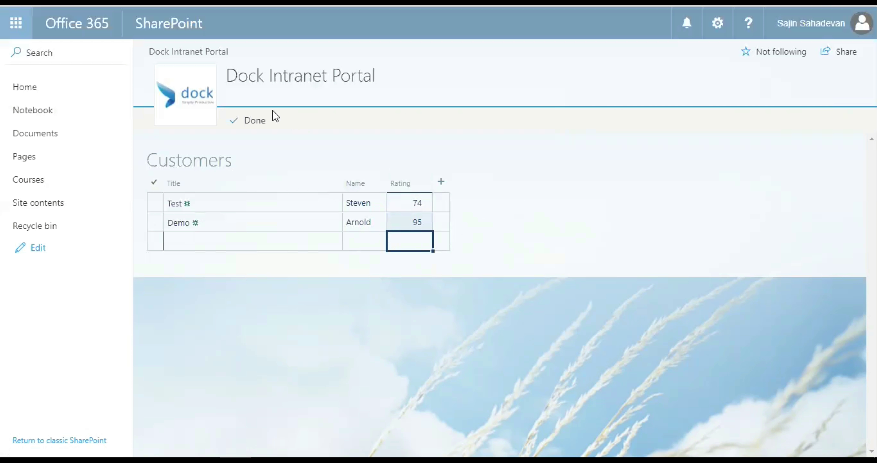
click(264, 124)
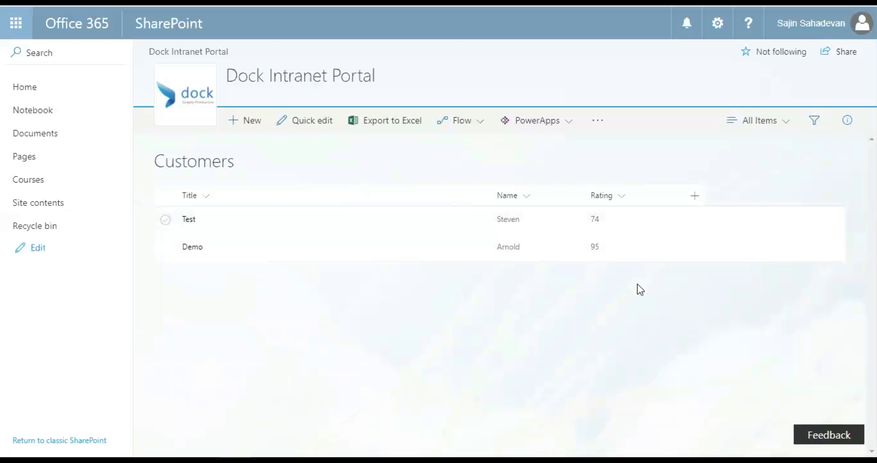
click(717, 23)
Step: Open the Customers list settings page and scroll down to its Columns section
click(681, 186)
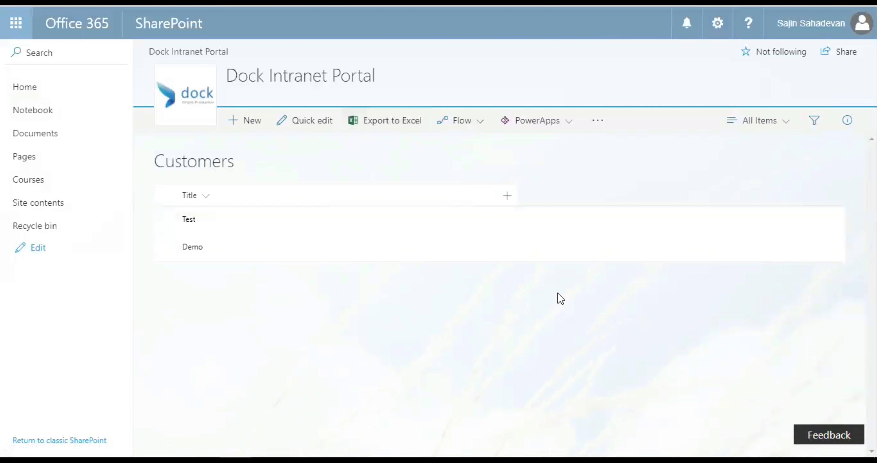
click(719, 26)
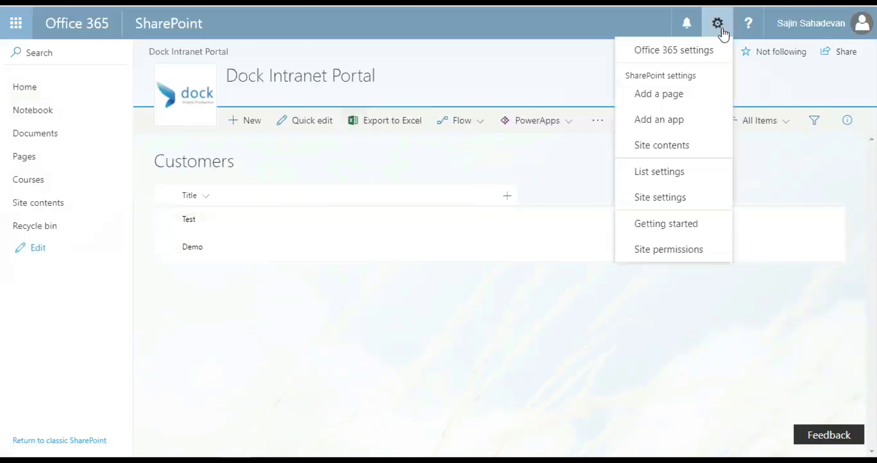
click(699, 174)
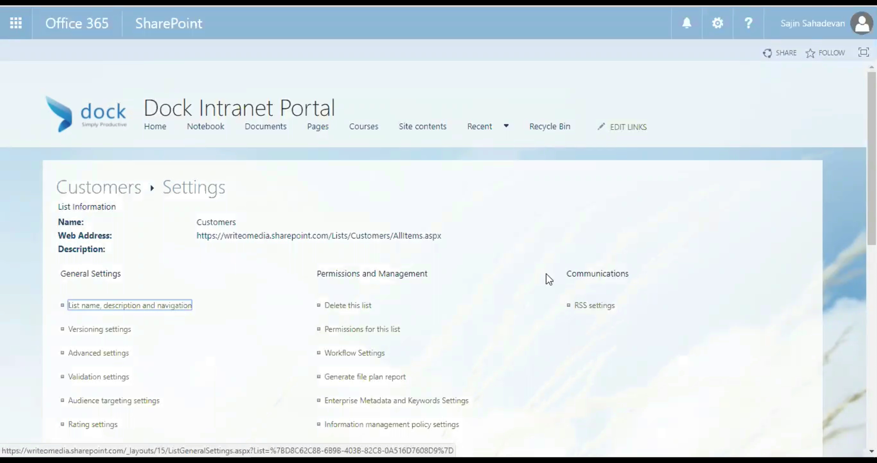
scroll(550, 280, down, 5)
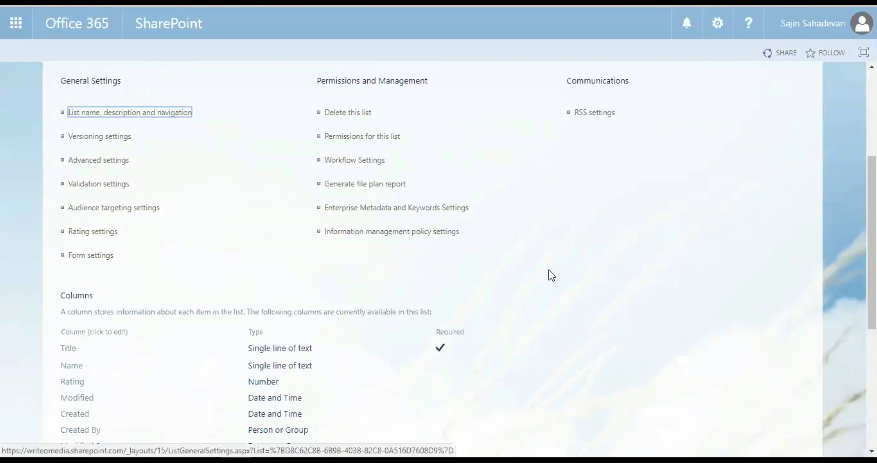
scroll(551, 271, down, 3)
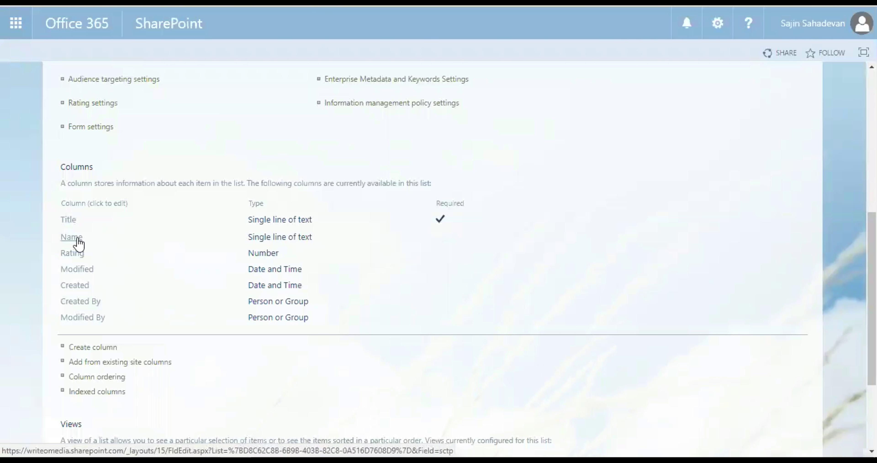
Step: Delete the Name column, then return to the Customers list items
click(78, 238)
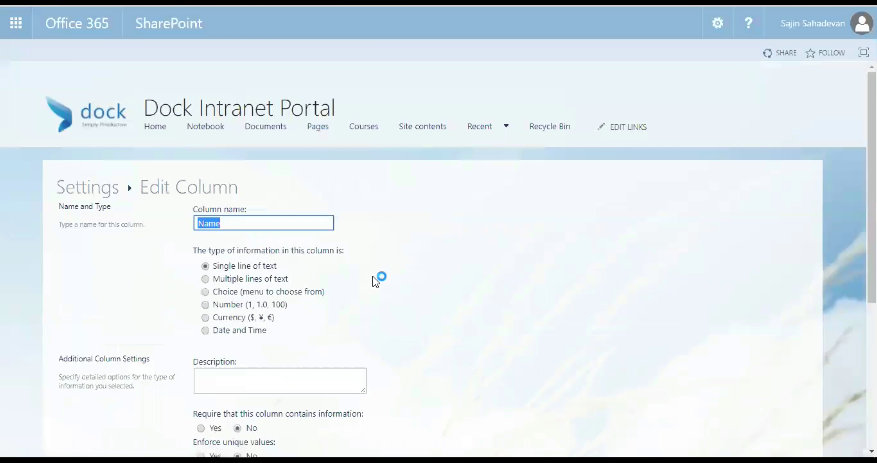
scroll(374, 279, down, 6)
click(643, 364)
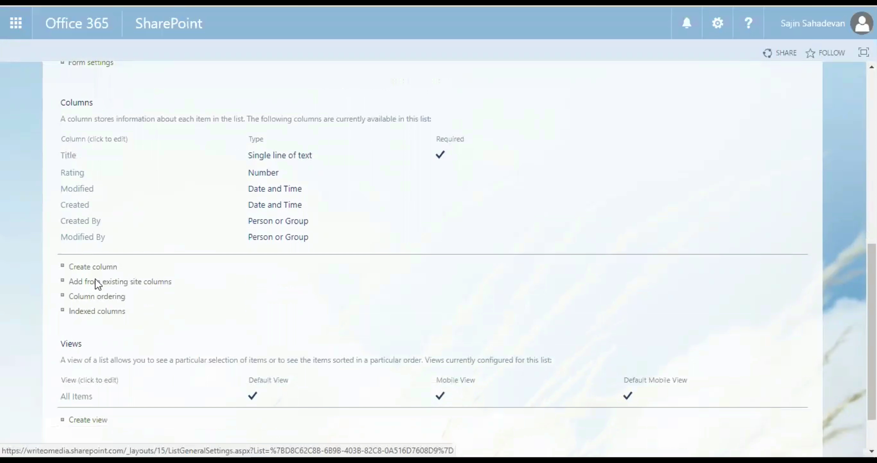
scroll(70, 252, up, 2)
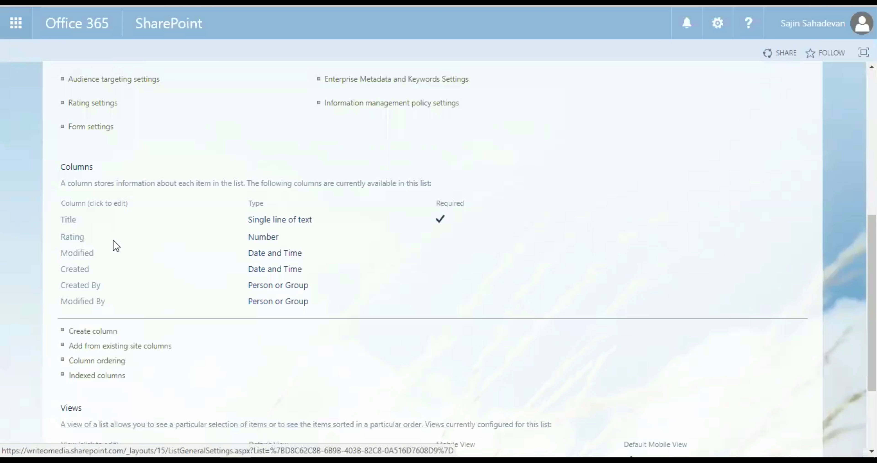
scroll(149, 254, down, 2)
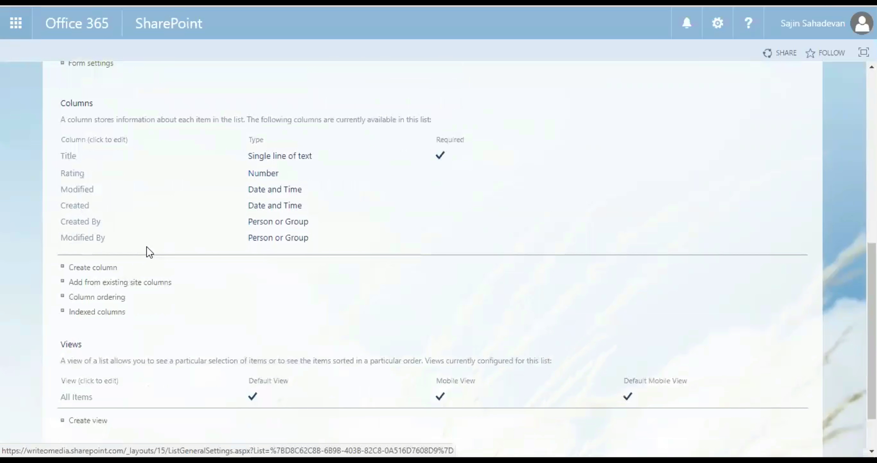
scroll(147, 251, up, 12)
click(107, 197)
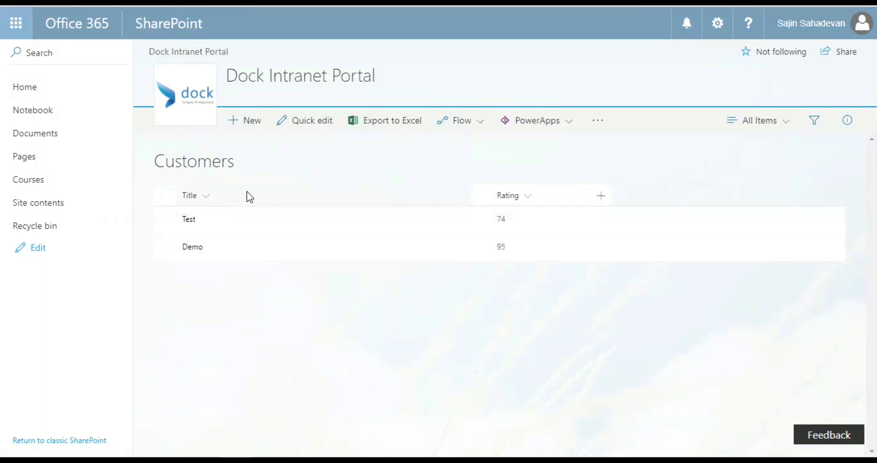
Step: Sort the items by Title ascending in grid view, then reopen the list settings
click(302, 121)
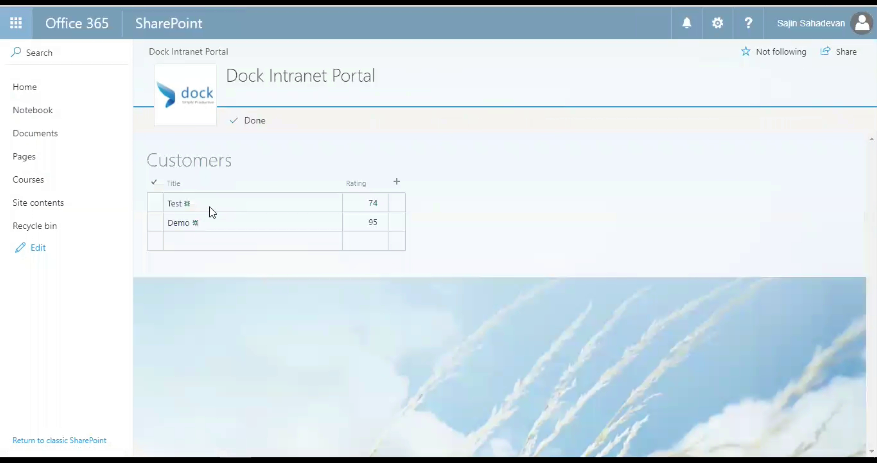
click(178, 186)
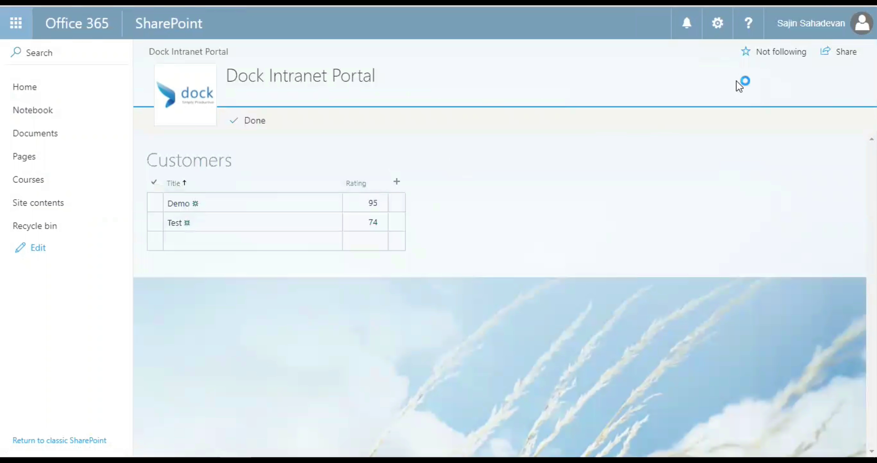
click(719, 24)
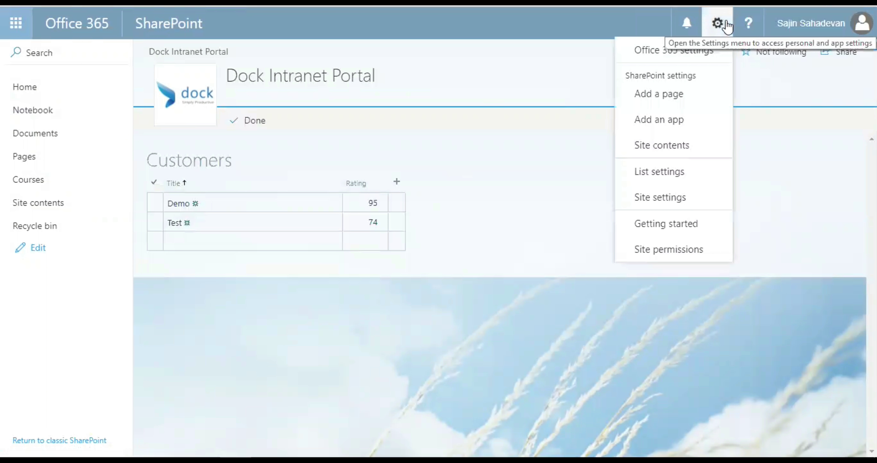
click(678, 174)
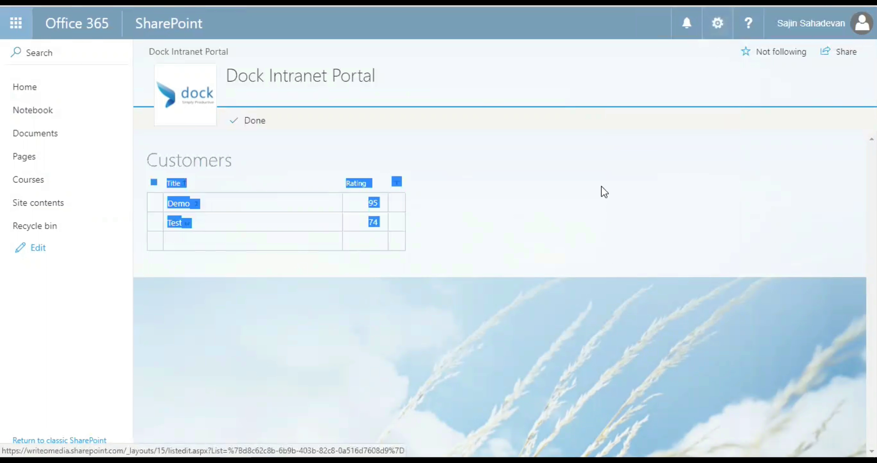
scroll(154, 280, down, 8)
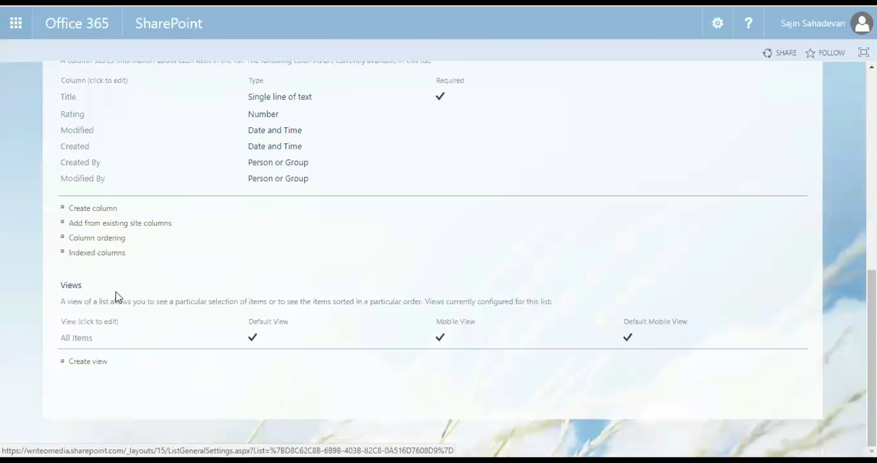
Step: Change the Title column's name to 'Name' and save it
scroll(70, 165, up, 2)
click(70, 166)
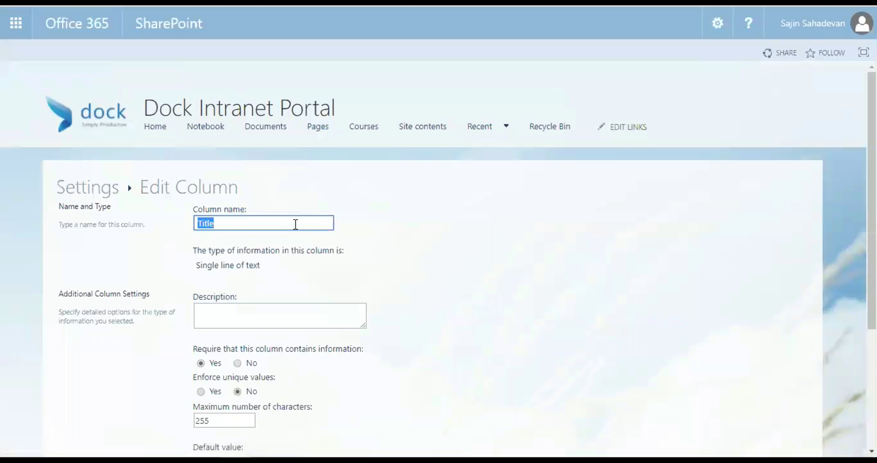
text(Name)
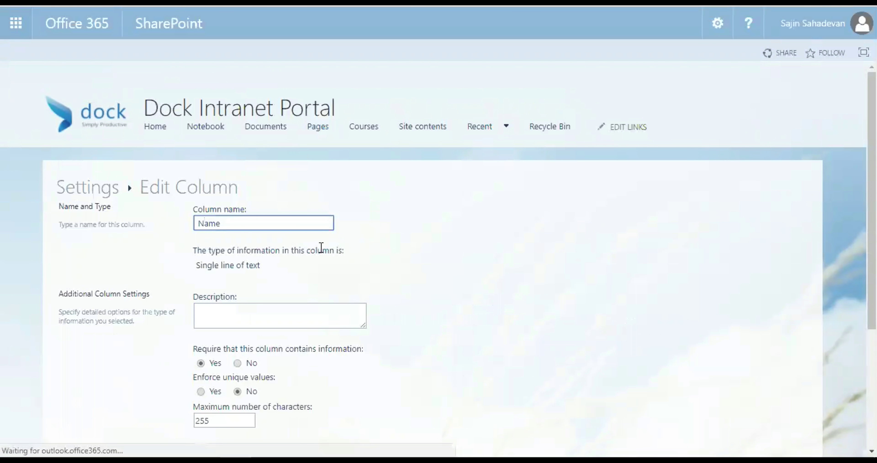
scroll(341, 269, down, 4)
click(728, 364)
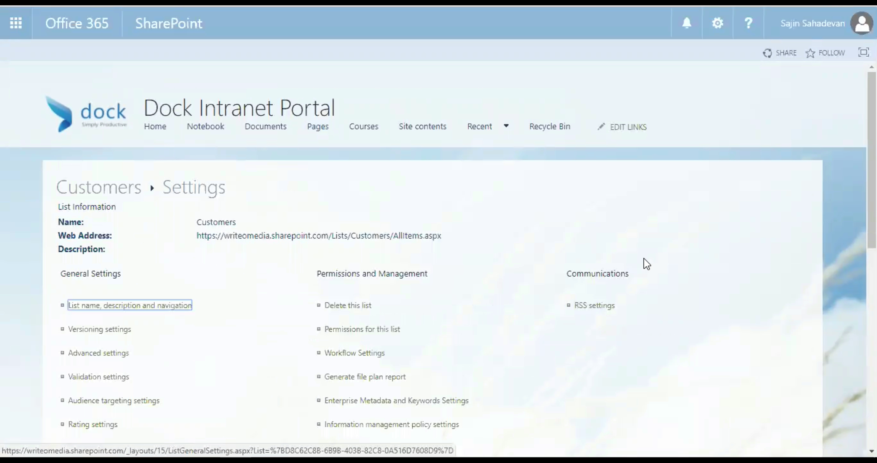
scroll(104, 190, down, 10)
Step: Create an 'Employee' Yes/No check box column whose default value is No
scroll(128, 229, up, 3)
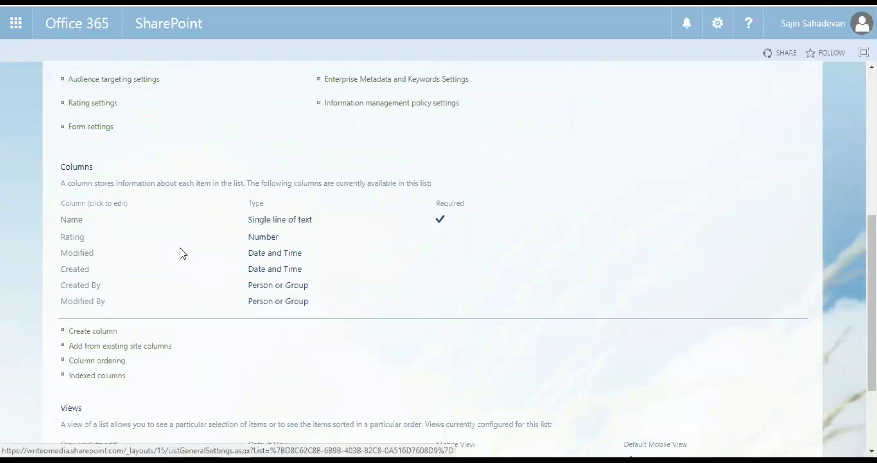
click(114, 336)
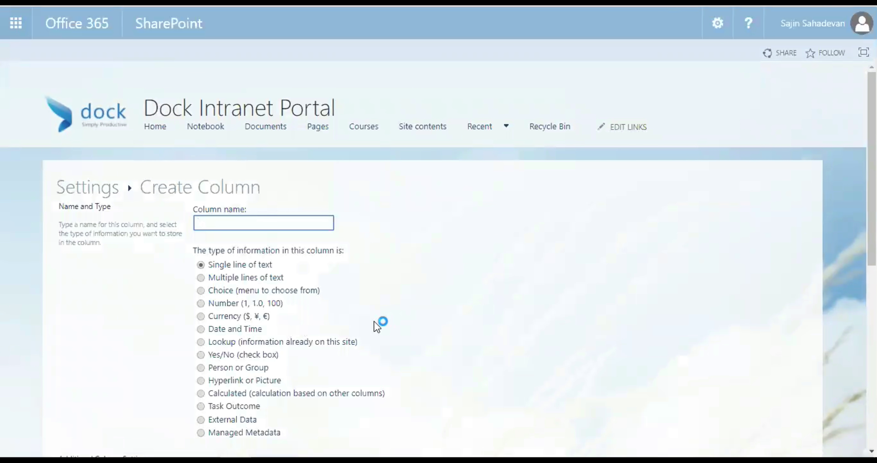
text(Employee)
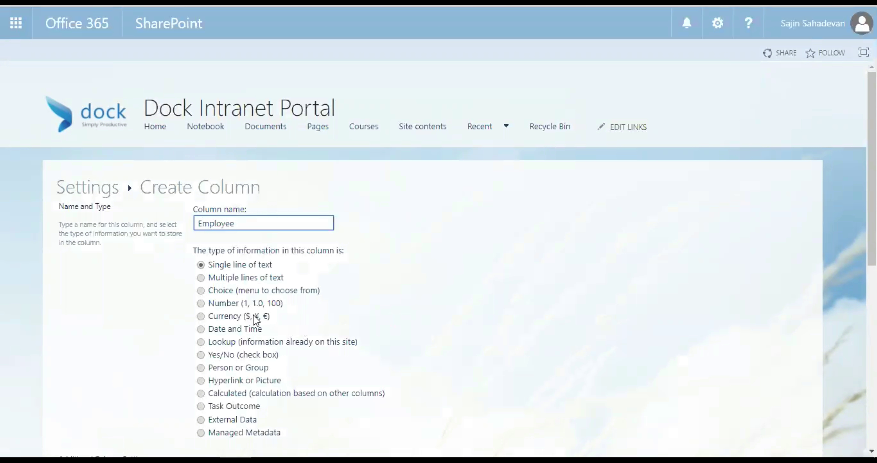
click(221, 353)
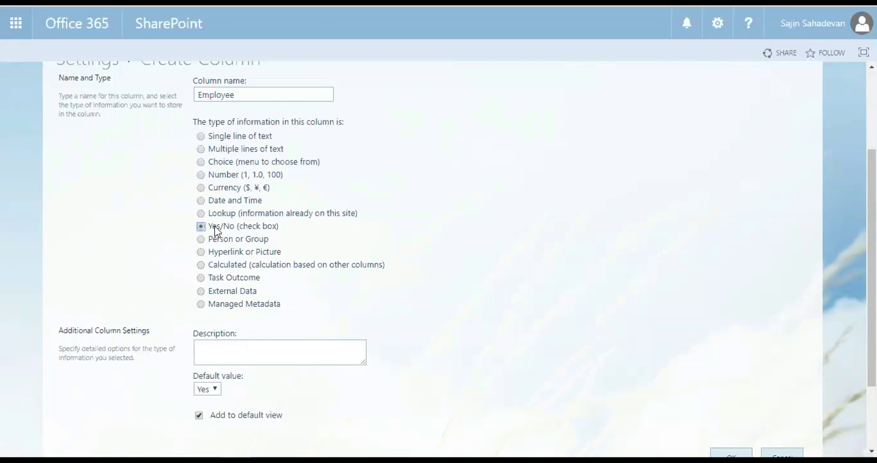
scroll(355, 284, down, 2)
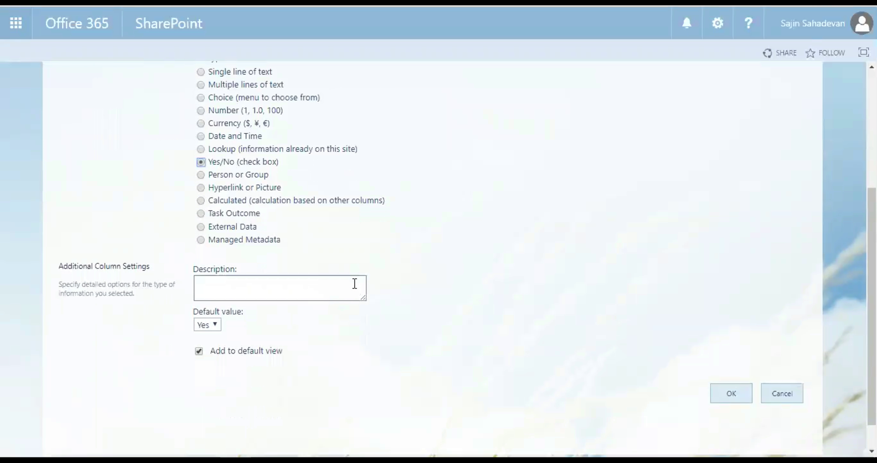
click(202, 326)
click(209, 348)
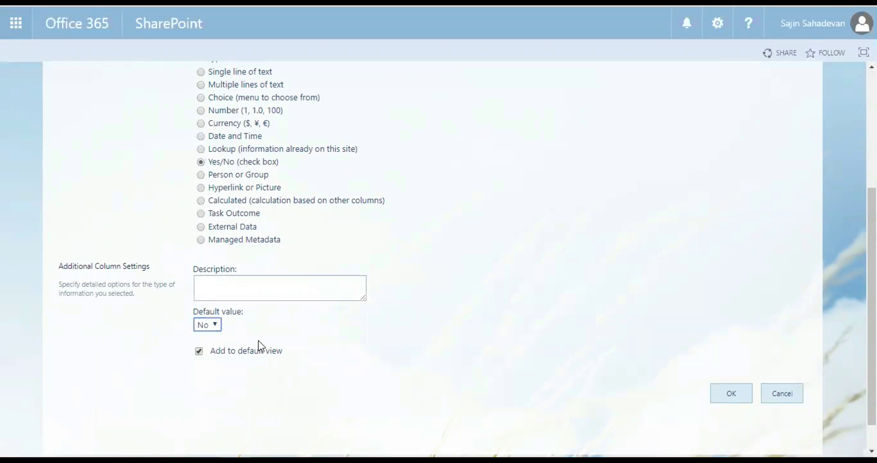
click(729, 394)
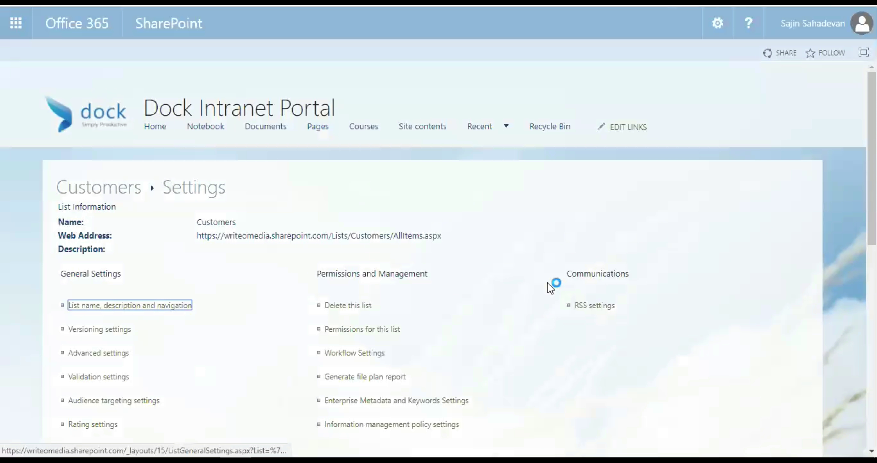
Step: Name the new column Salary and make it a Currency column
scroll(439, 305, down, 10)
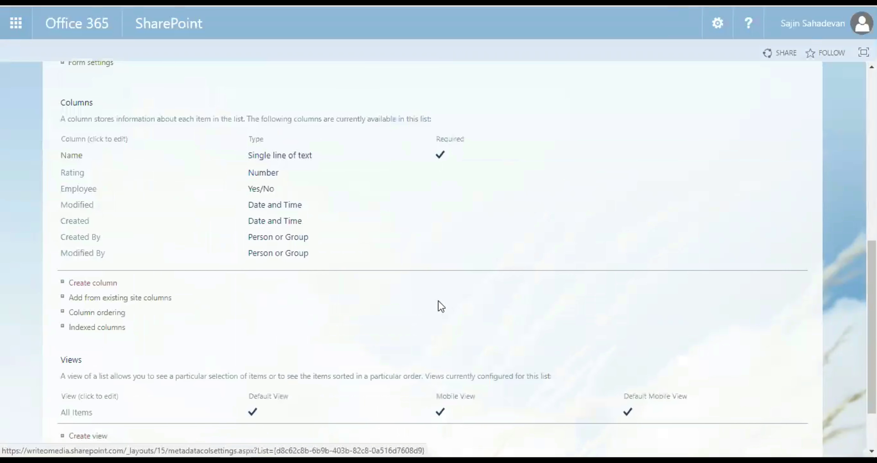
scroll(438, 304, up, 2)
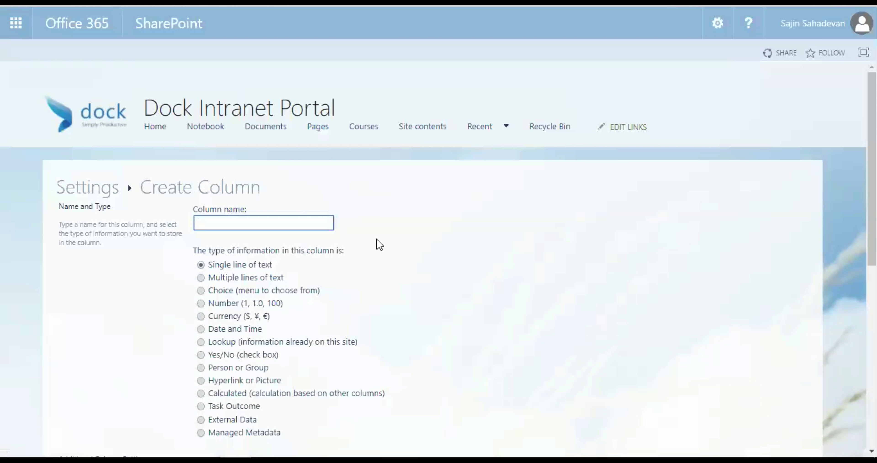
text(Salary)
click(258, 314)
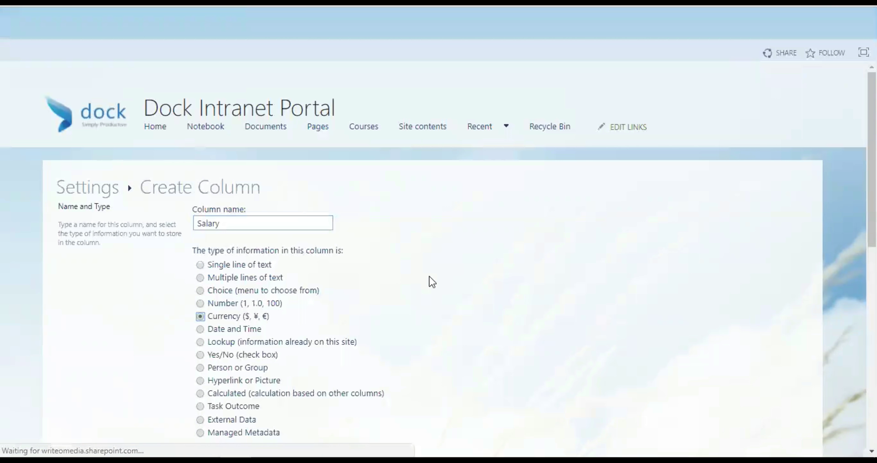
Step: Keep the $123,456.00 (United States) currency format and save the Salary column
scroll(429, 283, down, 10)
scroll(270, 359, down, 4)
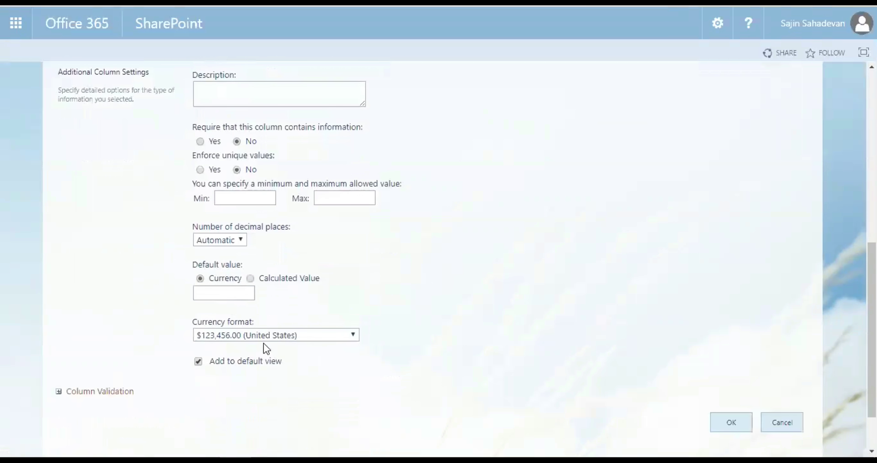
click(255, 272)
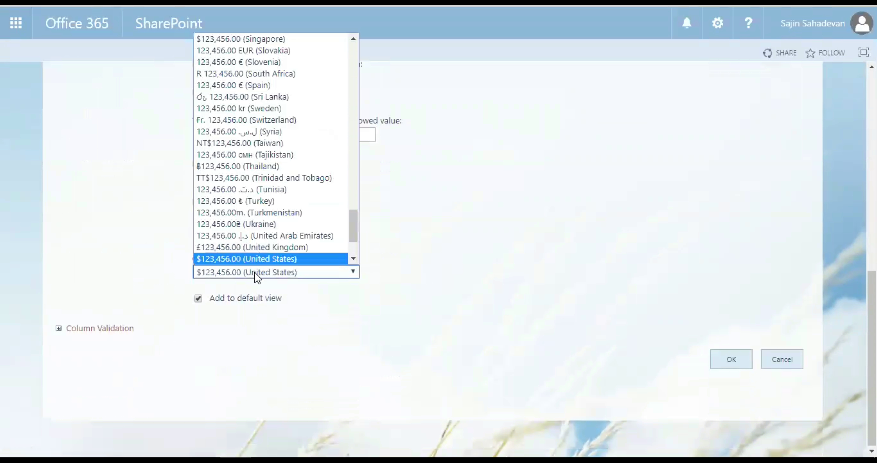
click(283, 276)
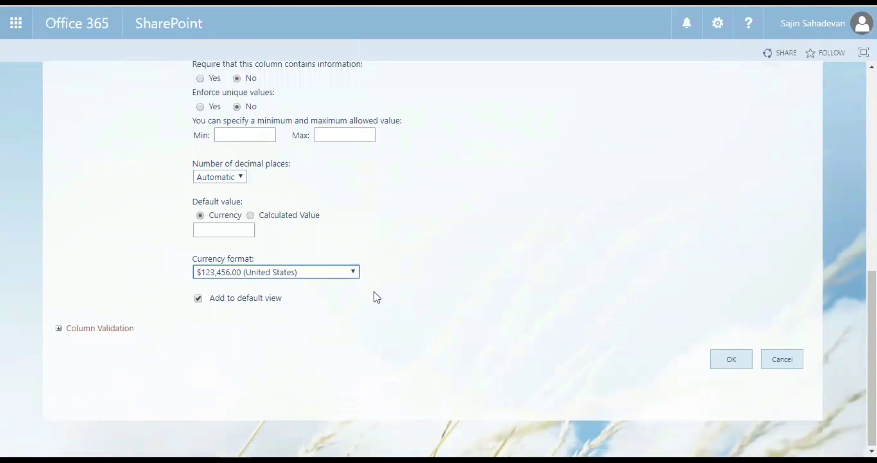
click(729, 359)
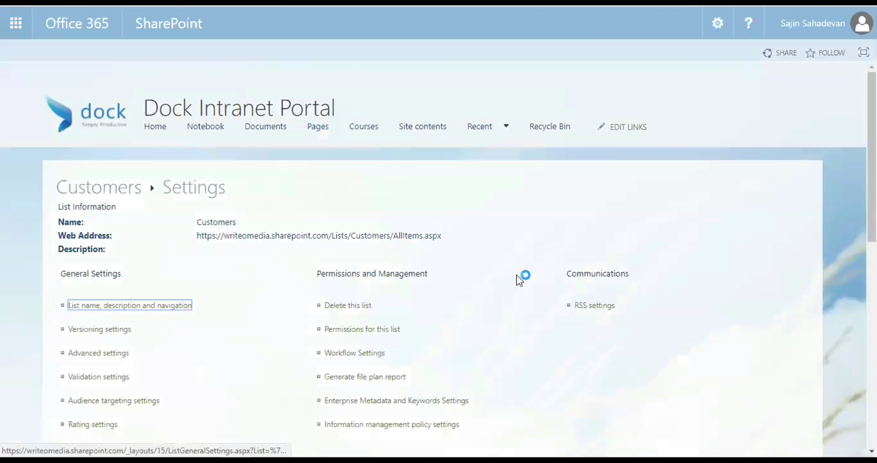
scroll(517, 279, down, 5)
Step: Add an 'Employee Information' column of type Multiple lines of text to the Customers list
scroll(514, 282, down, 7)
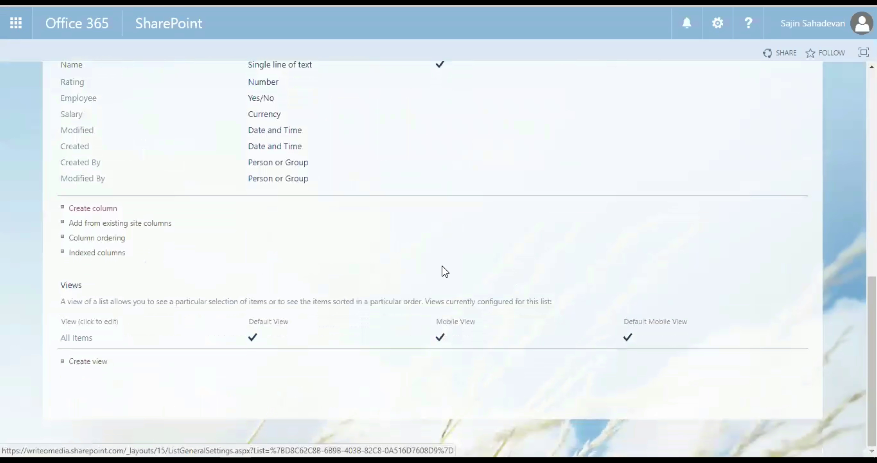
scroll(443, 272, up, 4)
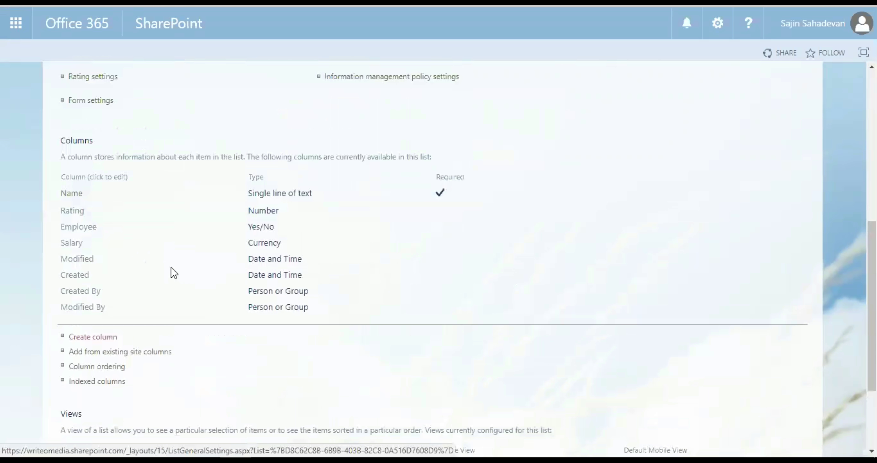
click(102, 339)
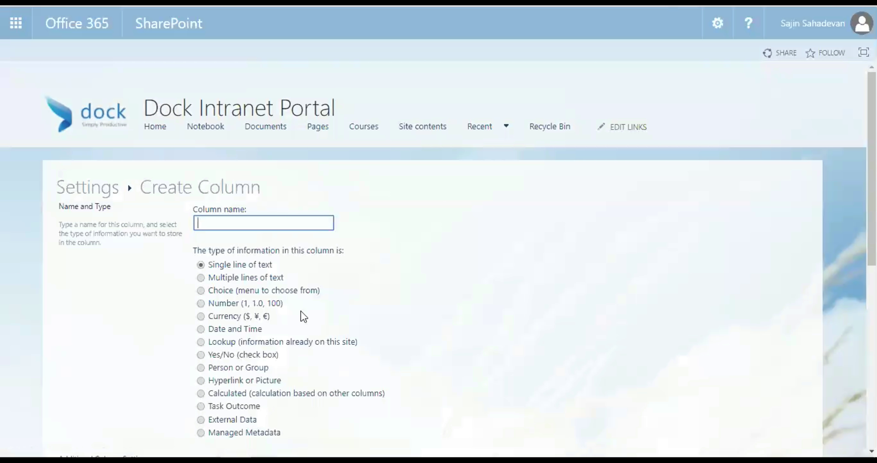
click(234, 279)
click(281, 227)
text(Employee Info)
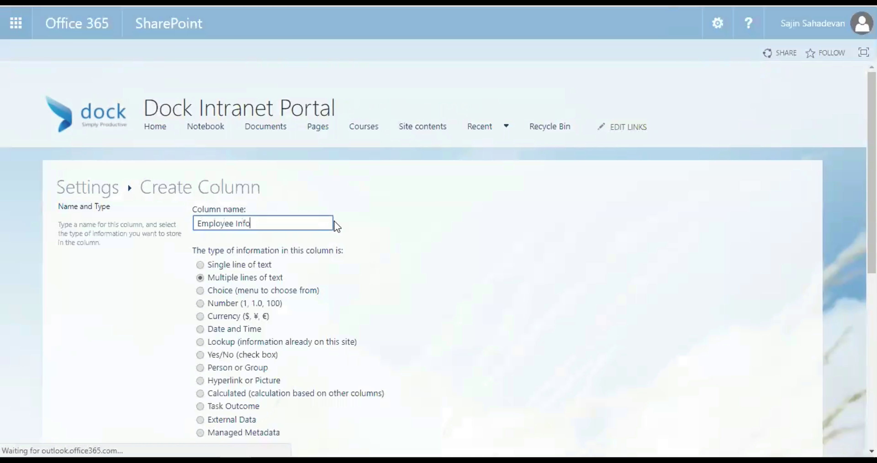
text(rmation)
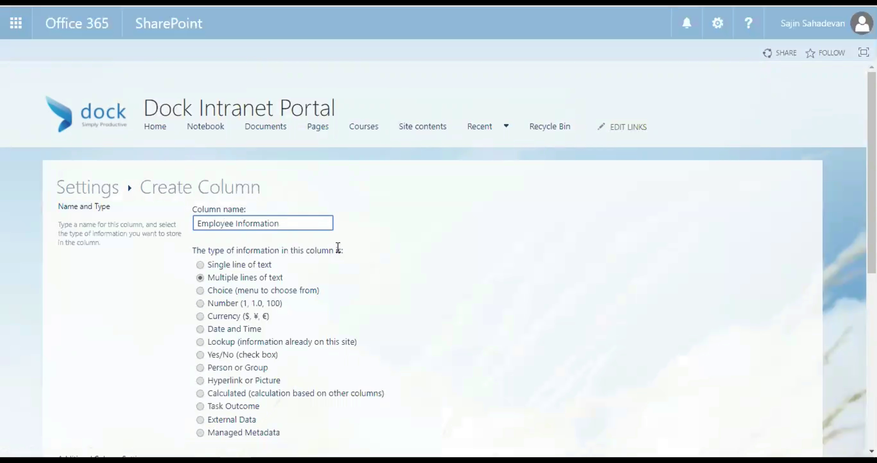
click(231, 280)
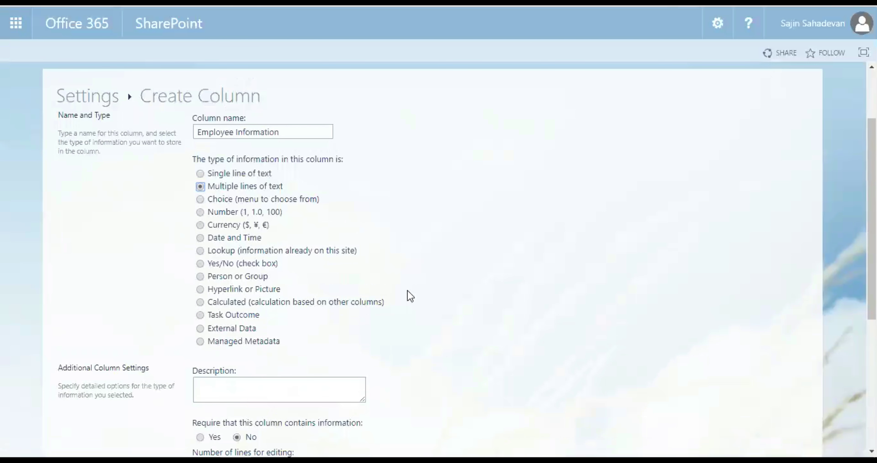
click(747, 362)
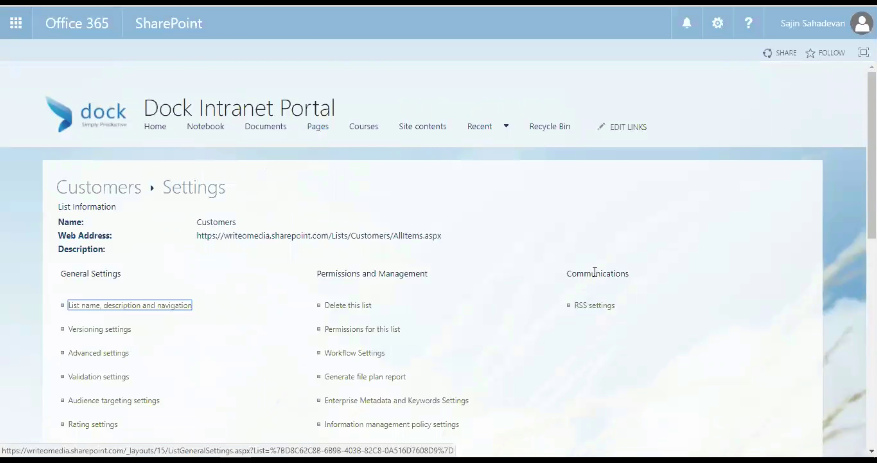
scroll(602, 269, down, 2)
Step: Return to the Customers list view and scroll across to see the Employee, Salary and Employee Information columns
scroll(602, 269, down, 10)
scroll(451, 294, up, 5)
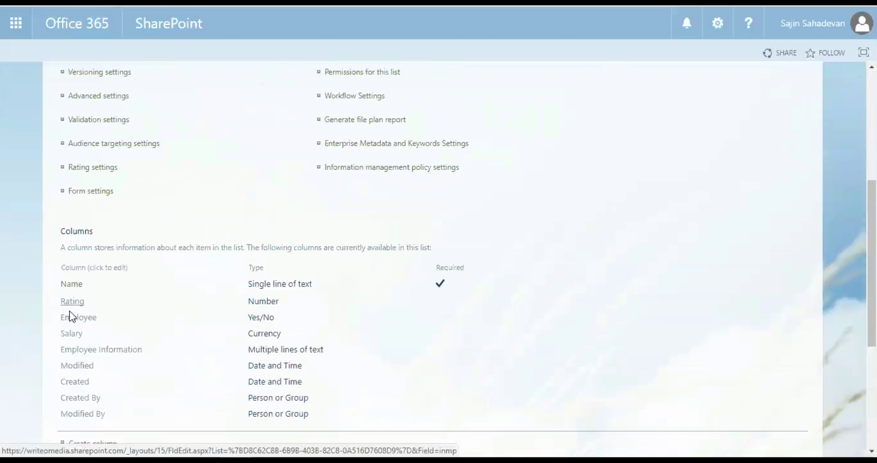
scroll(92, 347, up, 7)
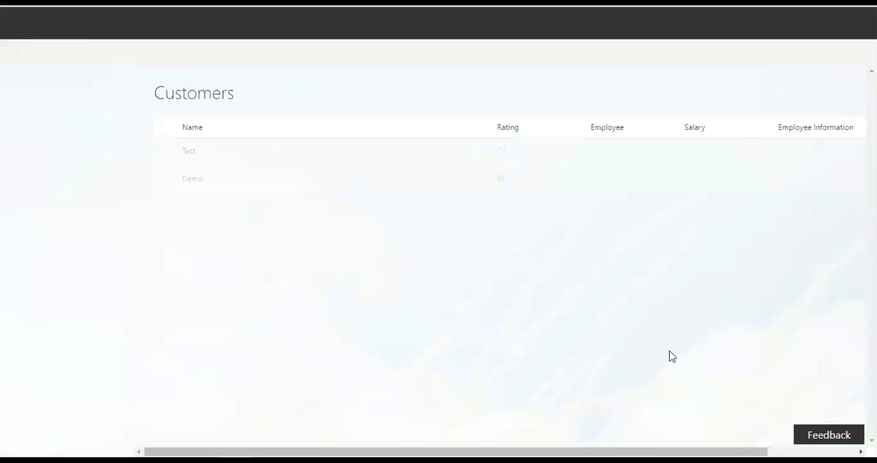
scroll(572, 437, right, 3)
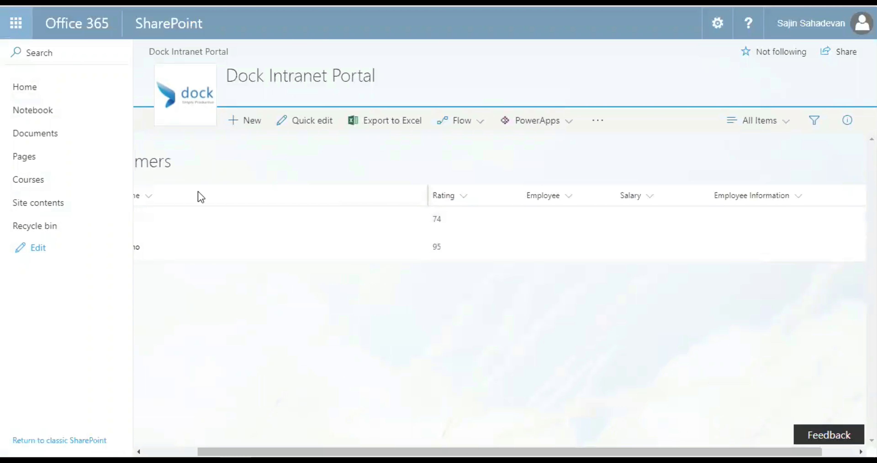
mouse_move(351, 439)
mouse_down()
mouse_move(274, 438)
mouse_move(419, 438)
mouse_move(358, 439)
mouse_up()
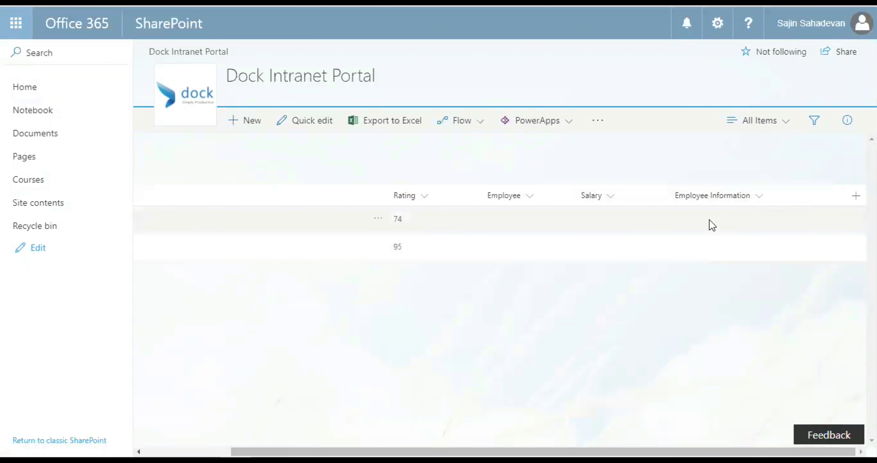
drag(525, 451, 438, 451)
click(244, 121)
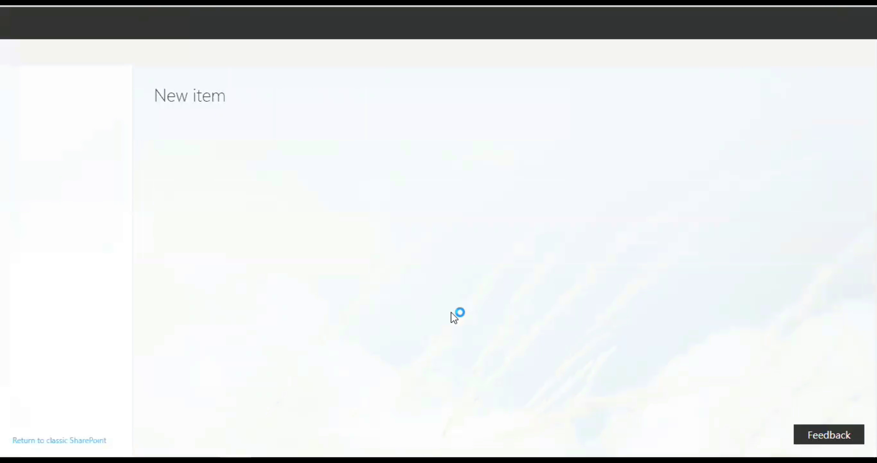
Step: Fill in the new item with the customer's name, Rating 94, Employee Yes and Salary 1450
scroll(453, 316, down, 2)
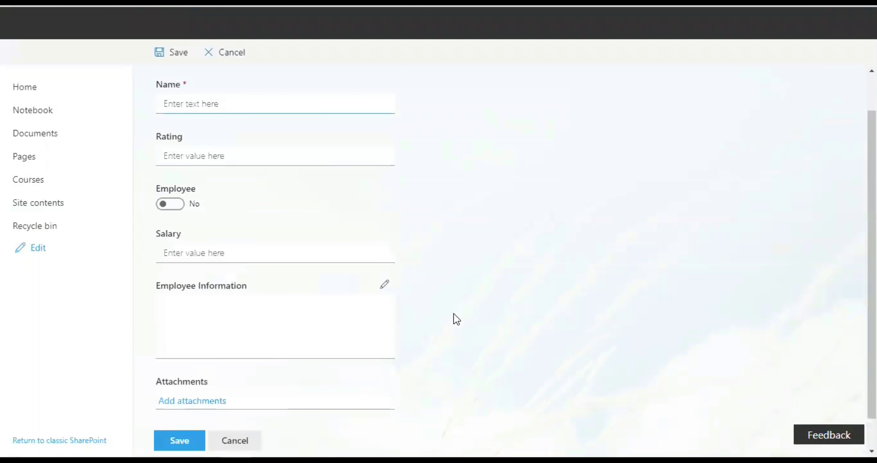
scroll(397, 260, up, 2)
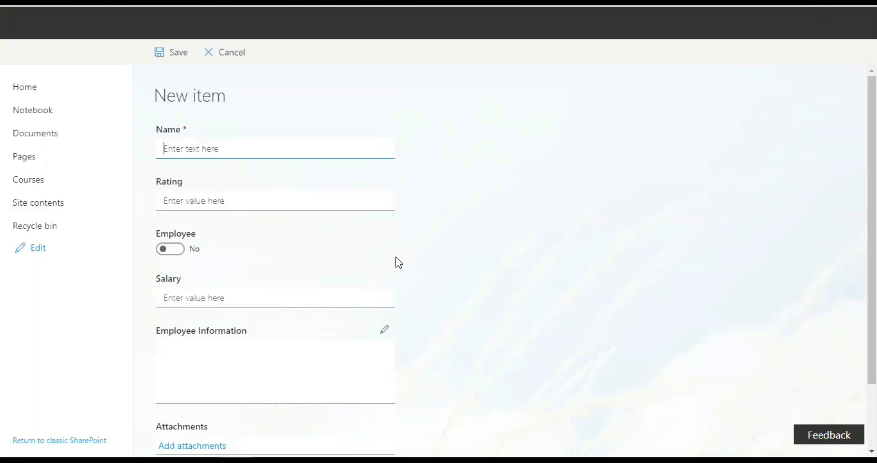
key(Tab)
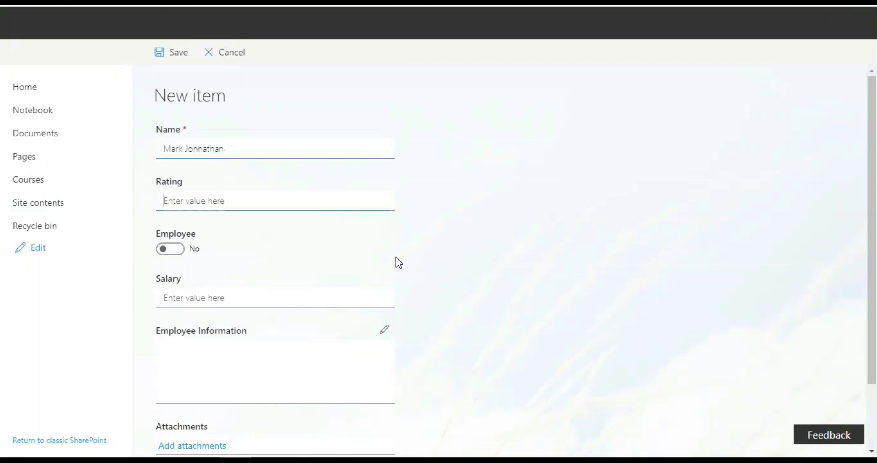
text(94)
click(170, 249)
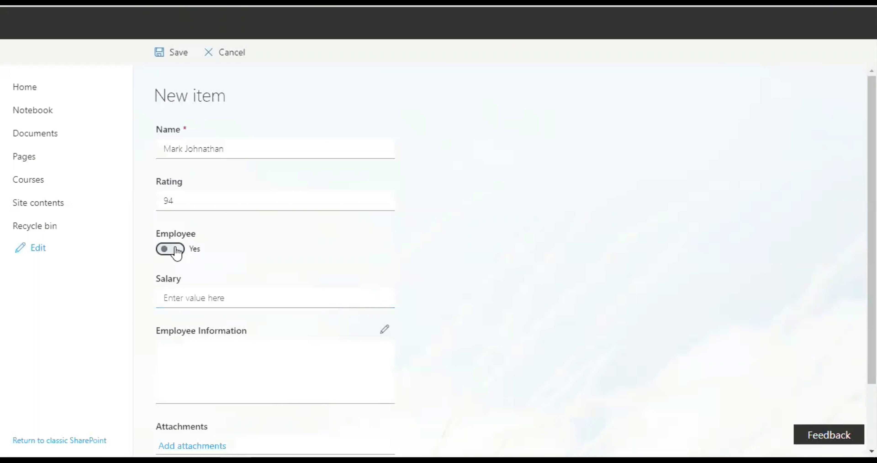
key(Tab)
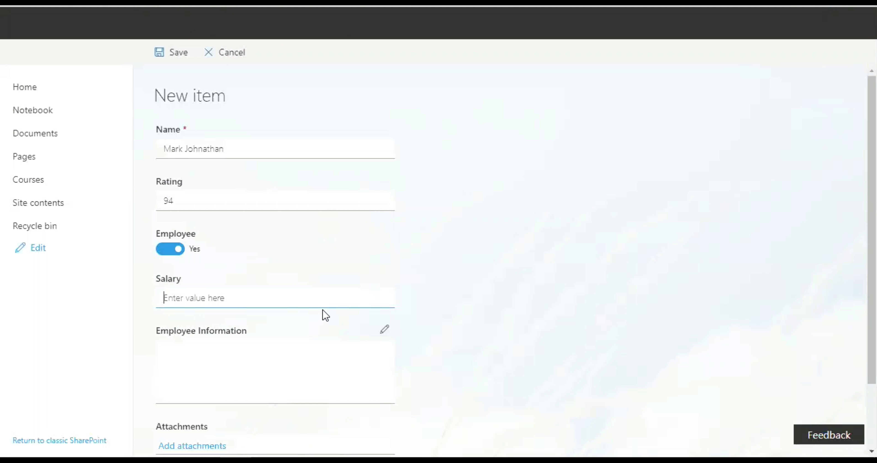
text(1450)
click(611, 299)
scroll(481, 300, down, 2)
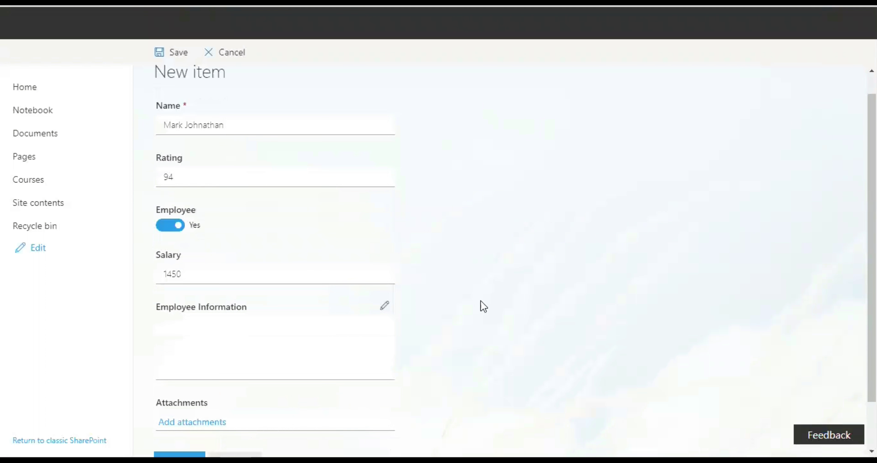
Step: Write an Employee Information note that the customer joined Dock 365 Inc. in June
click(384, 249)
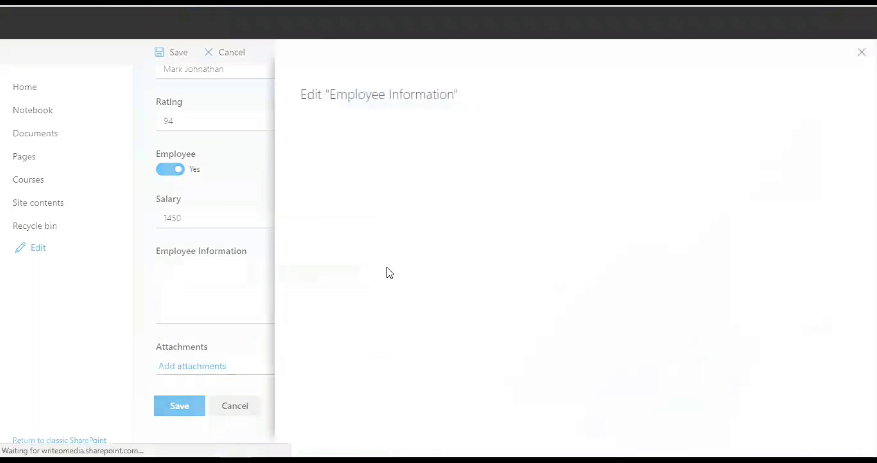
click(571, 248)
text(Mark )
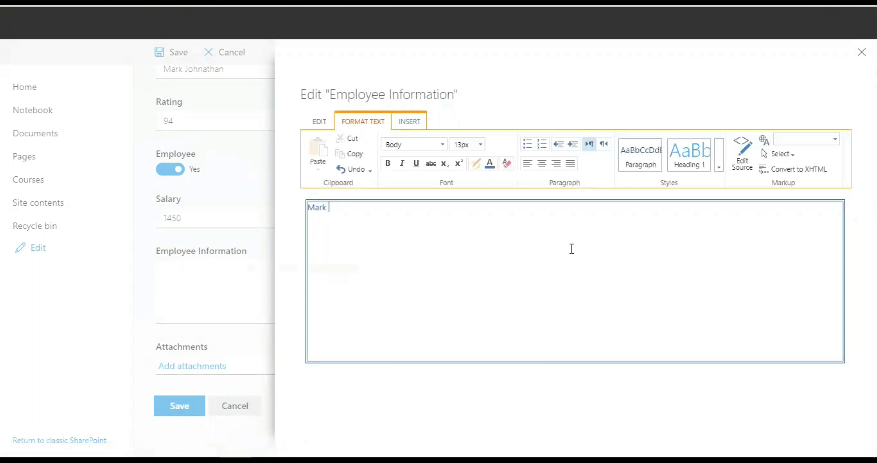
text(joined Dock 365 Inc)
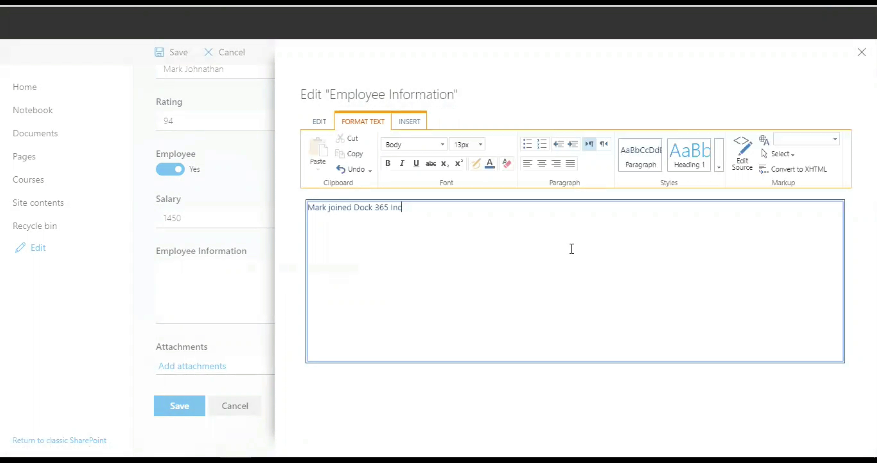
text(. in )
text(Jun)
text(e 4, 2016.)
Step: Save the note into Employee Information, leaving the font unchanged, then save the new Customers item
drag(465, 207, 424, 145)
click(424, 144)
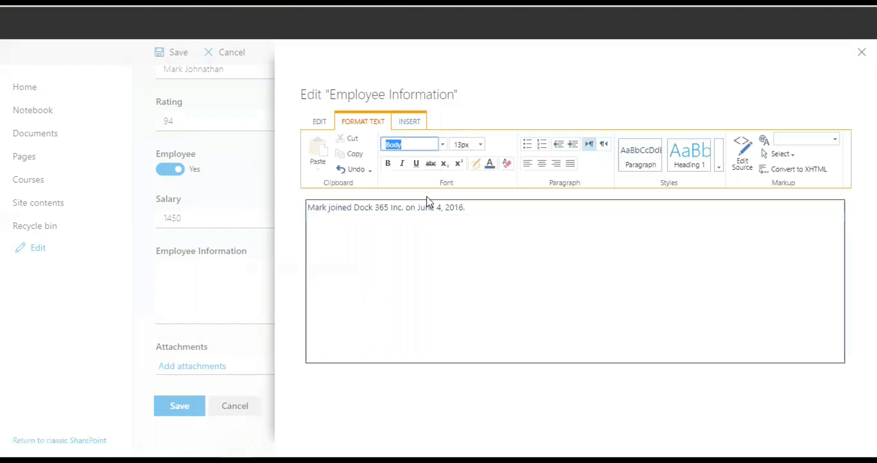
click(443, 145)
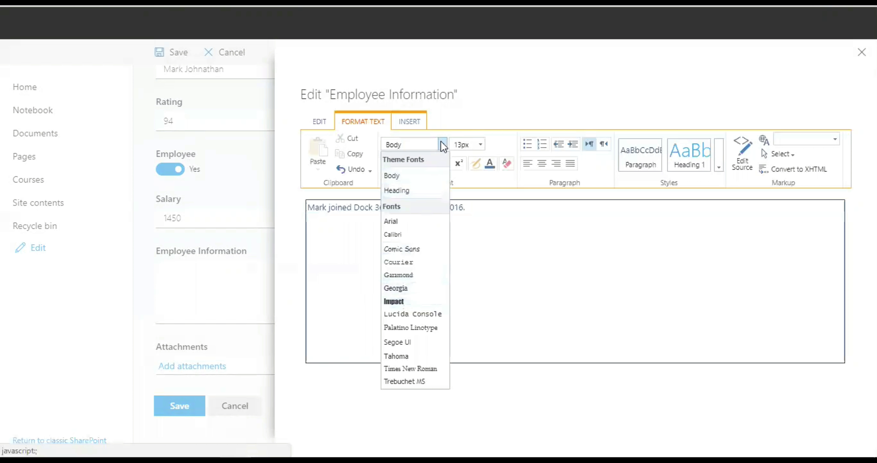
click(625, 318)
click(320, 123)
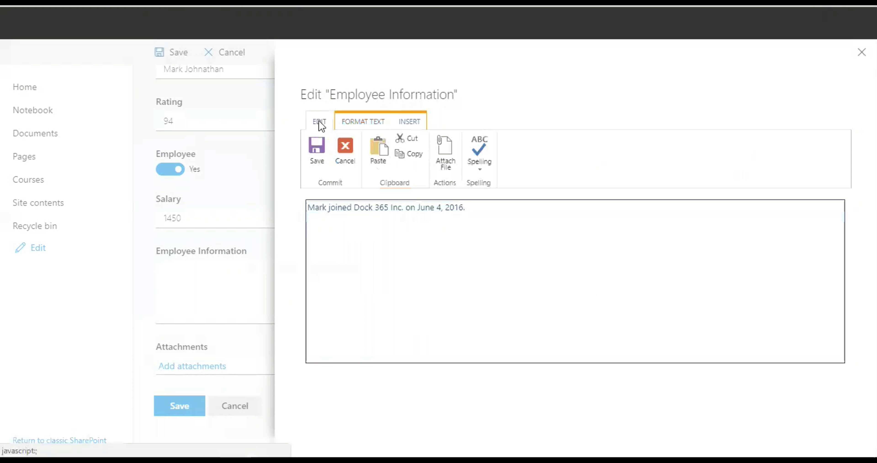
click(319, 147)
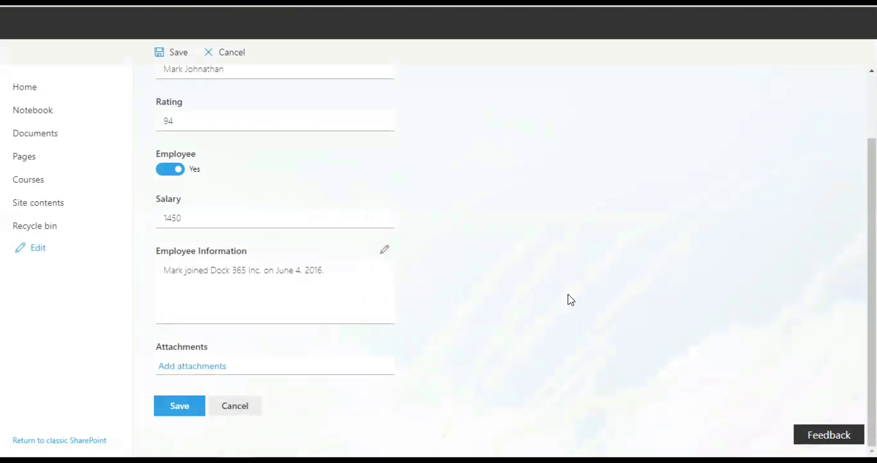
click(199, 402)
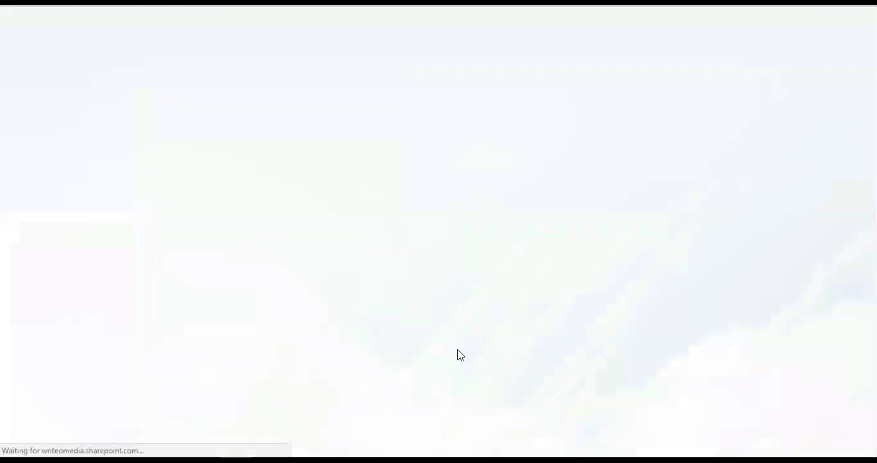